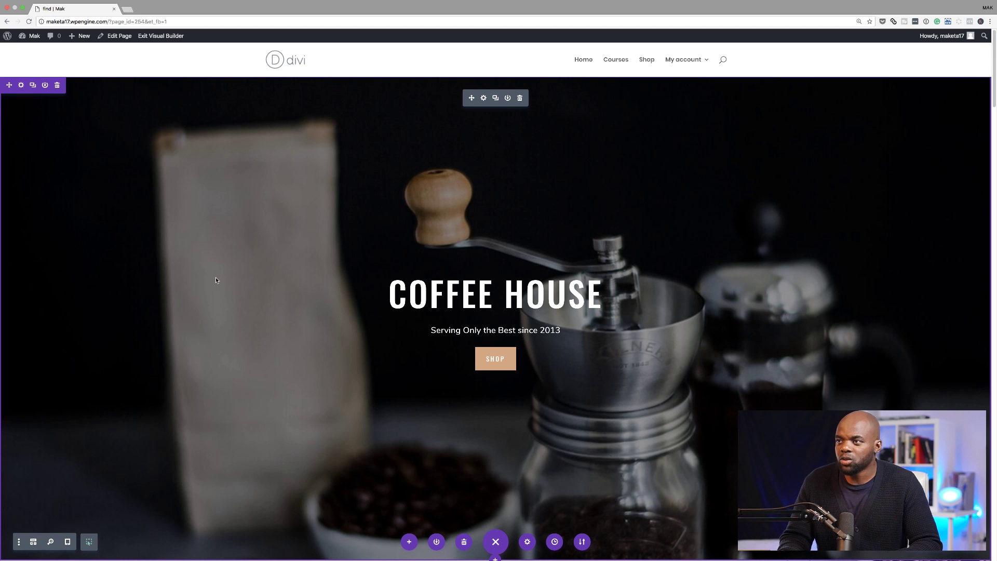
Open the We Believe in Coffee heading's Heading Text (H2) design options and bring up the Heading 2 Font menu.
scroll(352, 248, "down", 4)
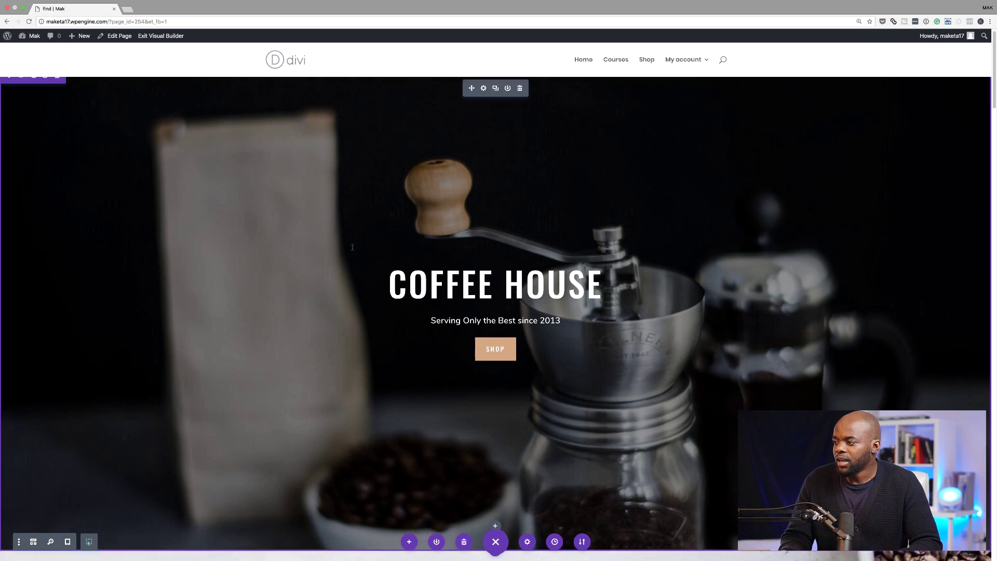
scroll(353, 247, "down", 8)
scroll(353, 248, "up", 3)
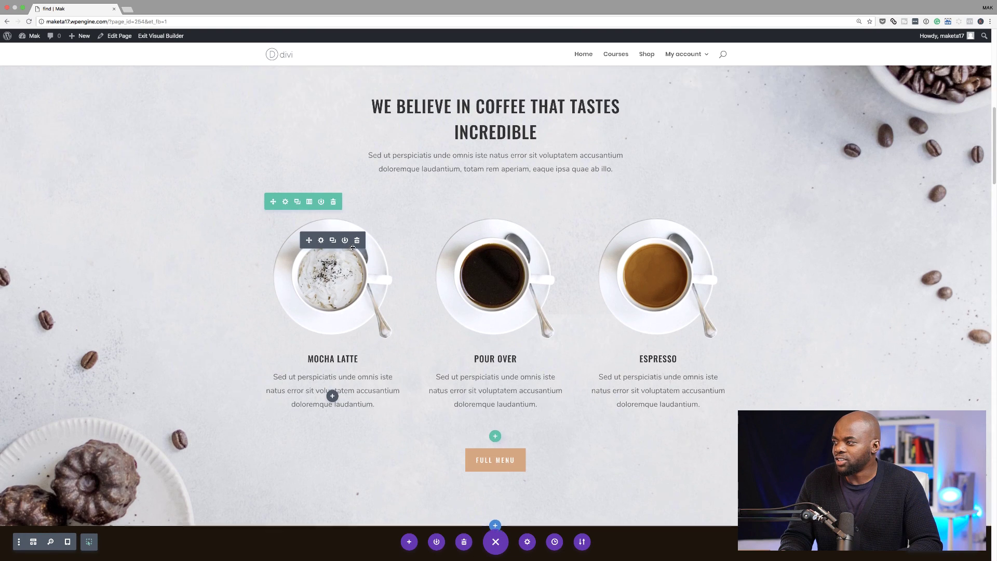
mouse_move(481, 208)
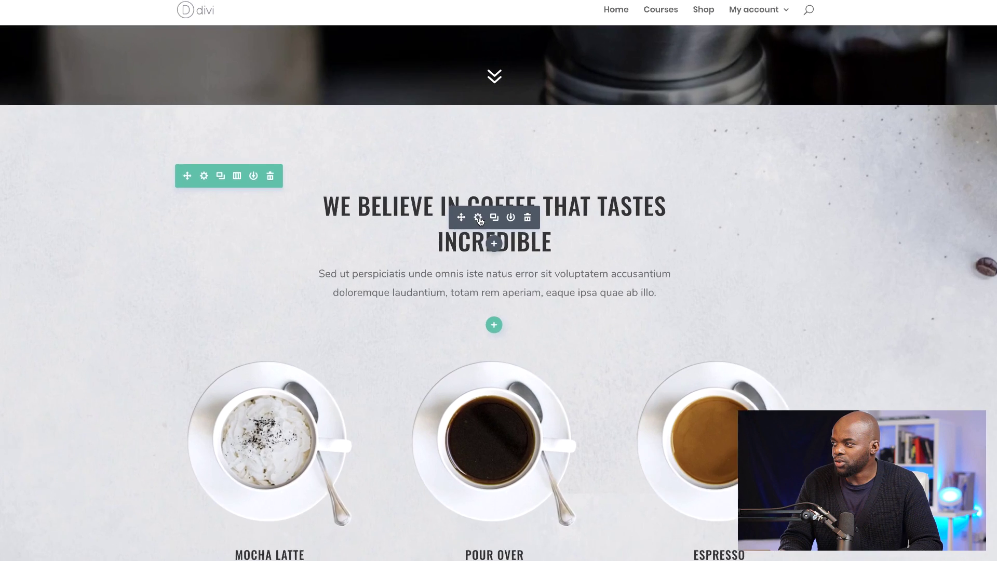
left_click(483, 208)
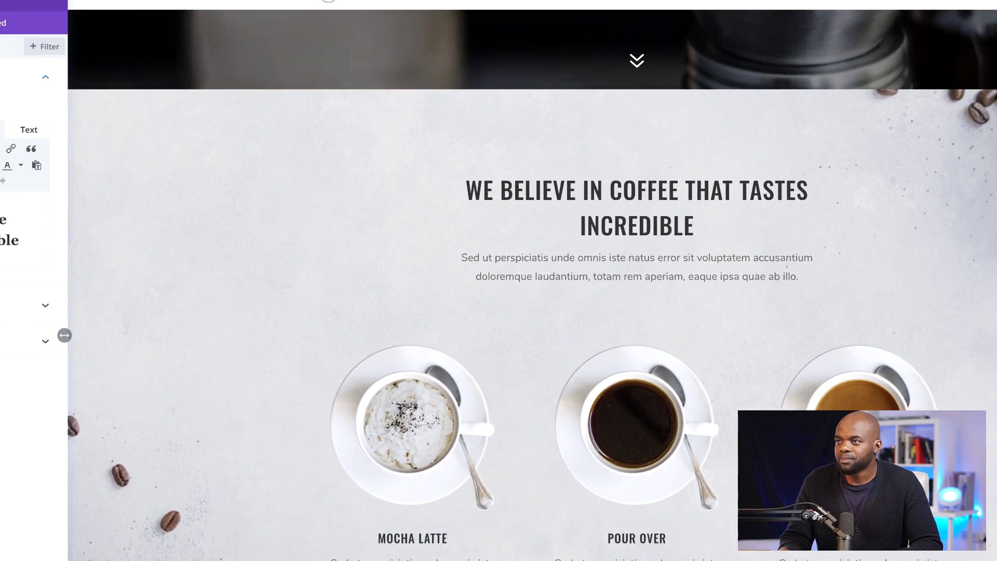
left_click(75, 36)
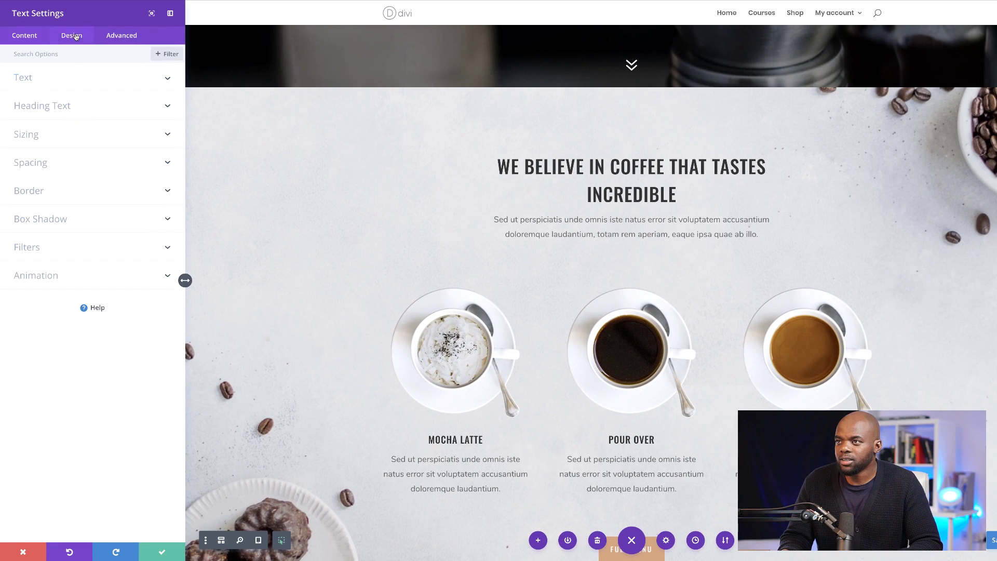
left_click(492, 154)
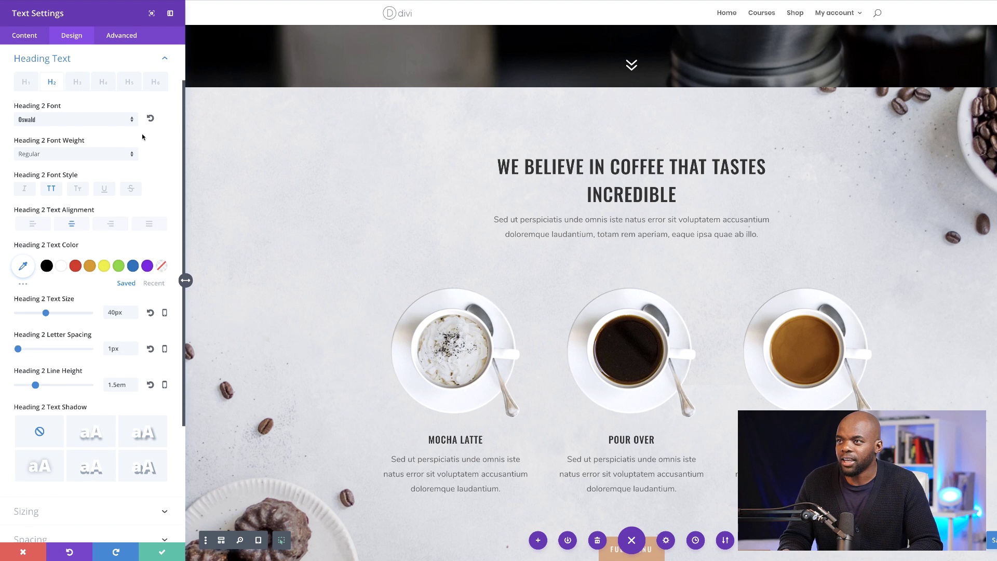
right_click(76, 105)
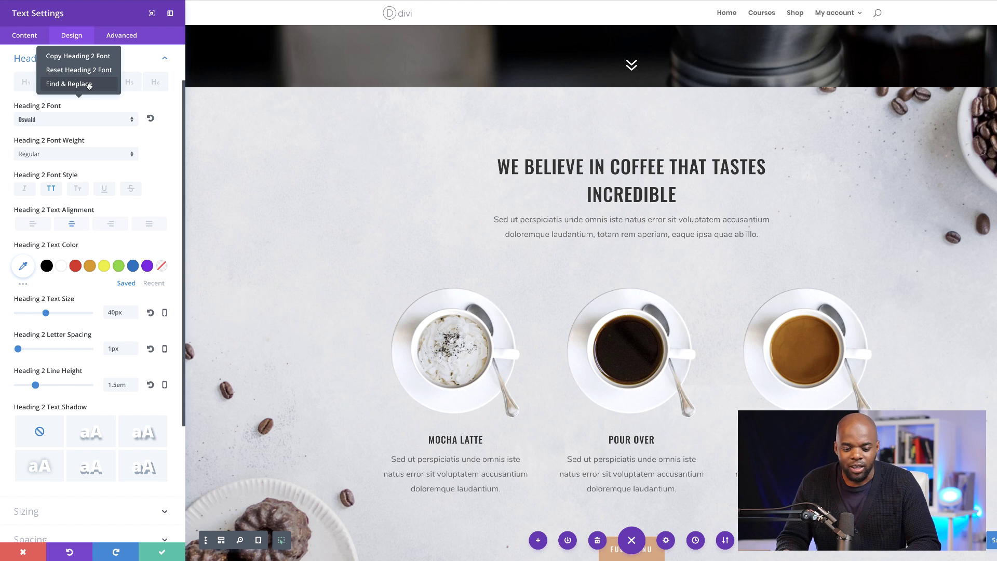
Find and replace the Oswald Heading 2 font with Poppins within this page, then review the headings.
left_click(89, 85)
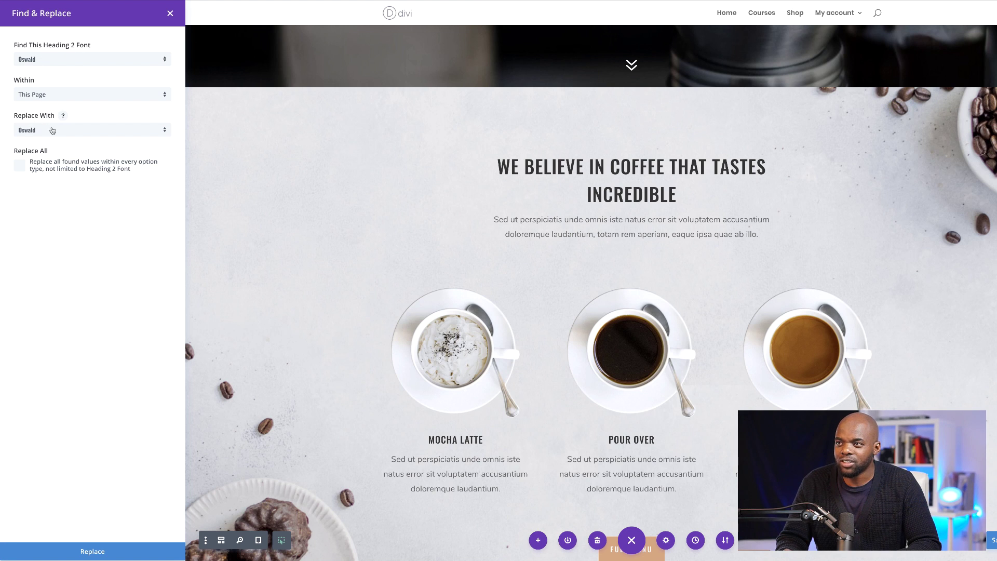
left_click(49, 130)
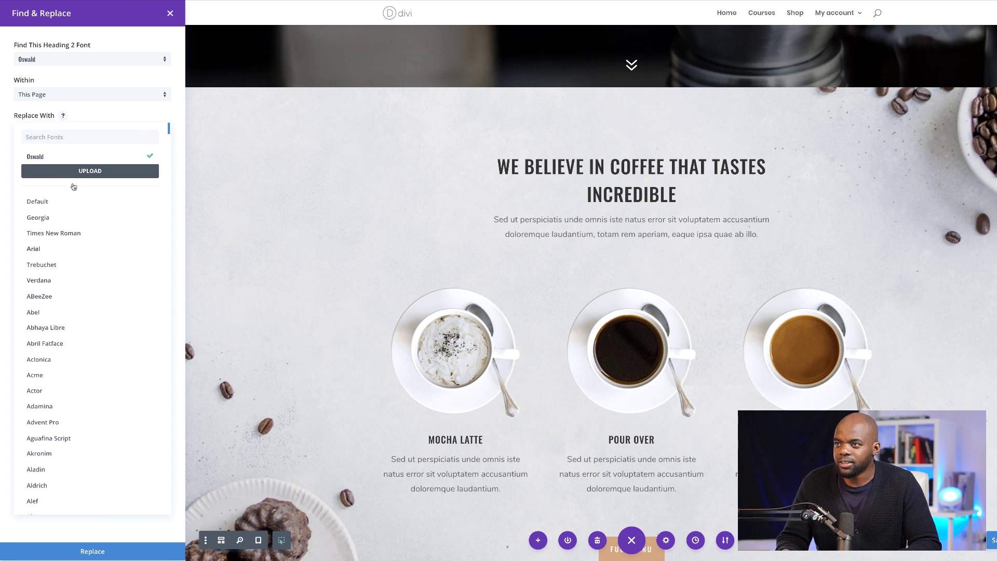
type("popp")
left_click(52, 155)
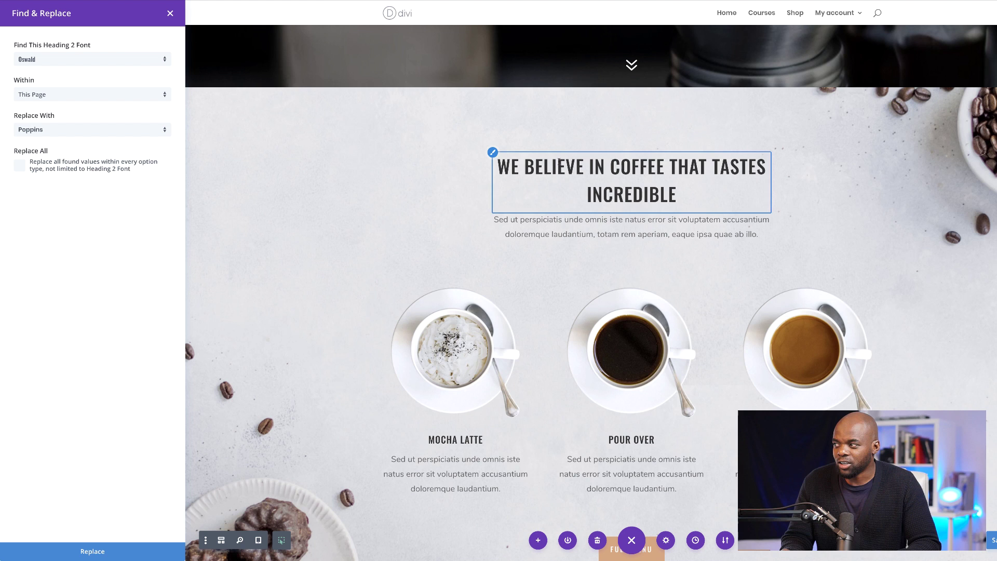
left_click(105, 552)
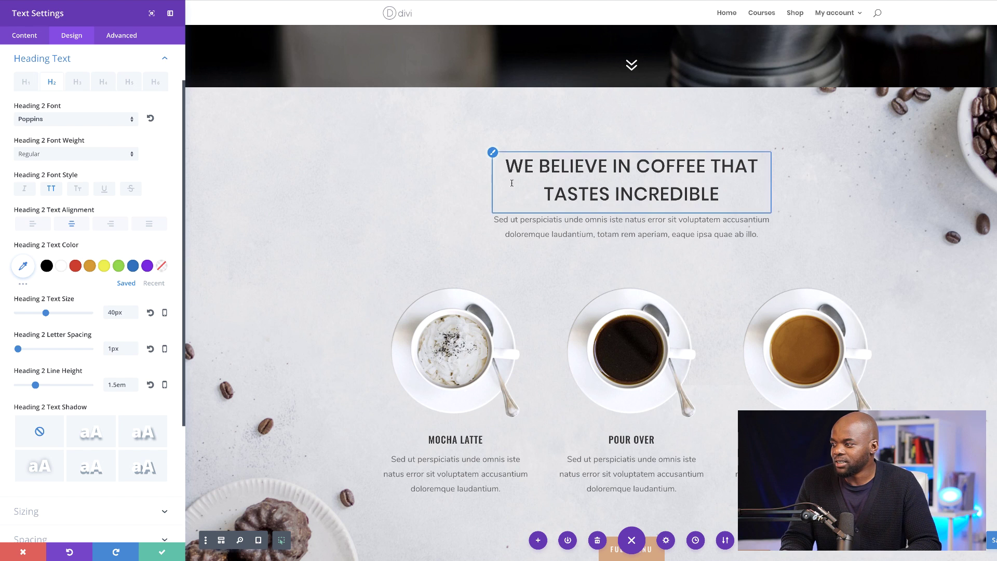
scroll(471, 274, "down", 7)
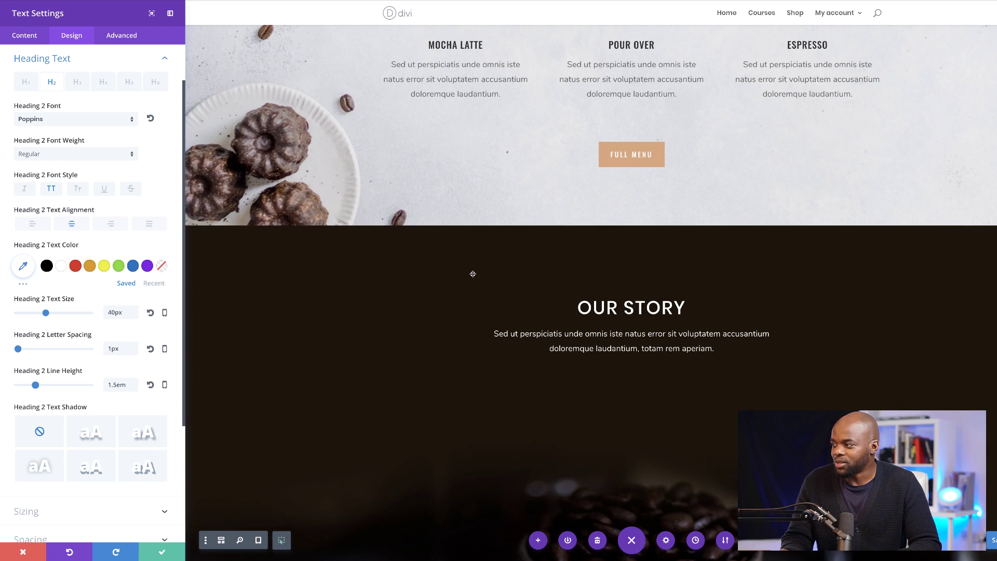
scroll(651, 307, "down", 10)
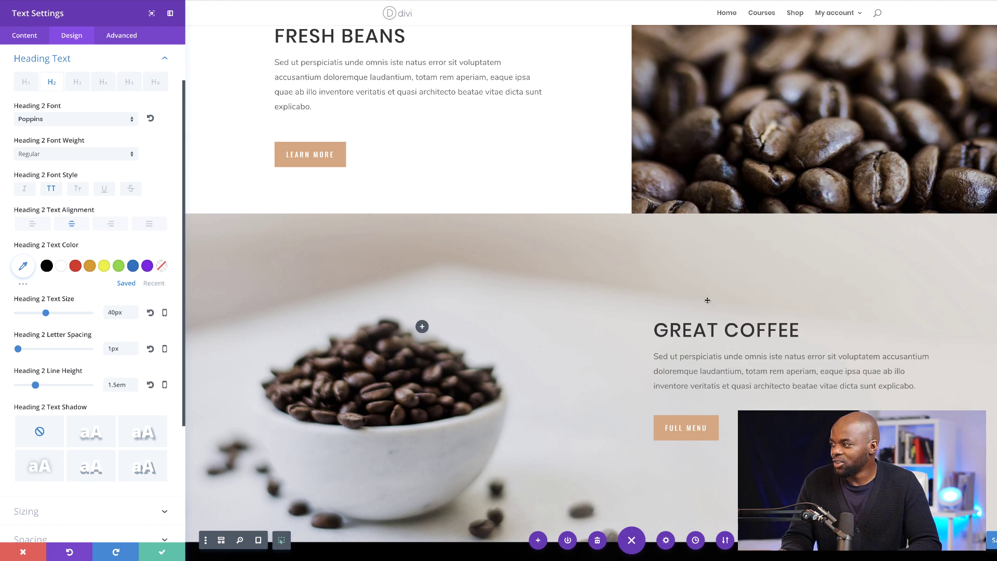
scroll(590, 407, "down", 15)
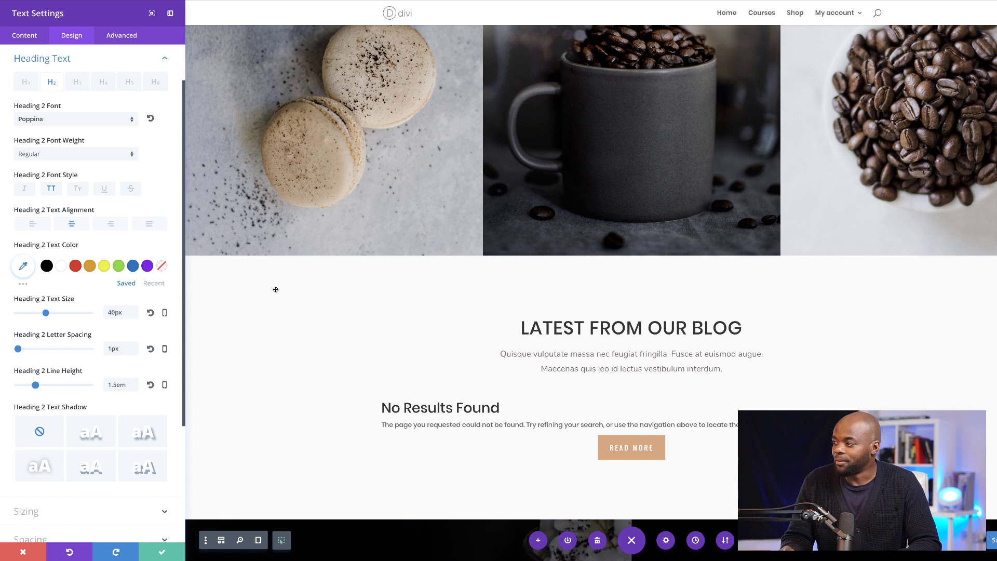
Find and replace the Heading 2 text colour with orange #e09900 and review the headings.
right_click(102, 253)
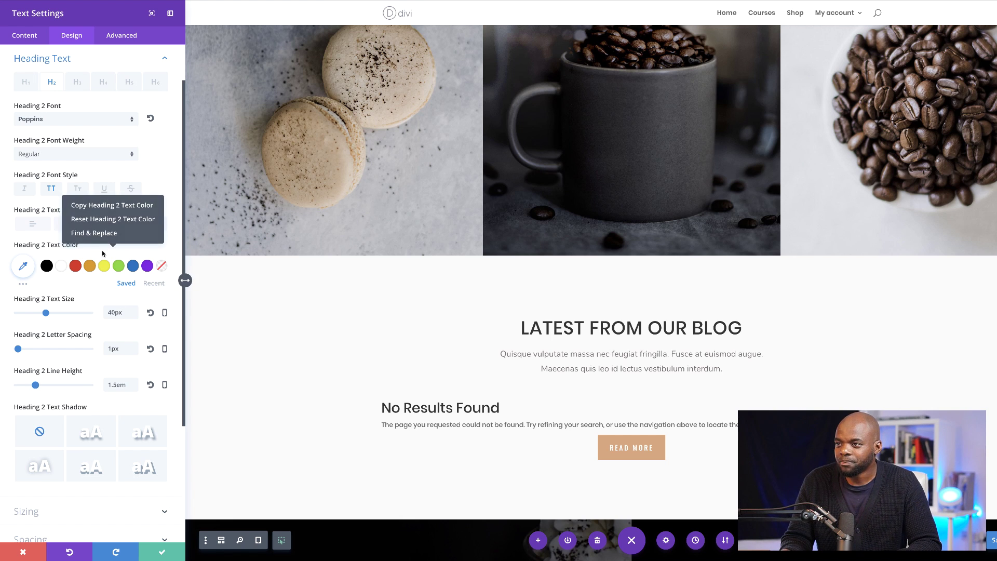
left_click(104, 234)
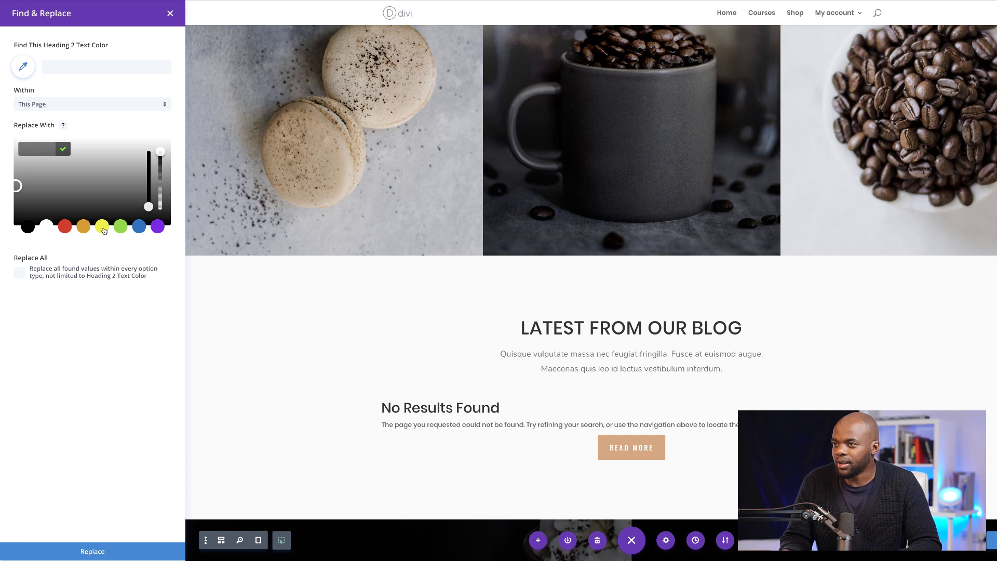
left_click(84, 227)
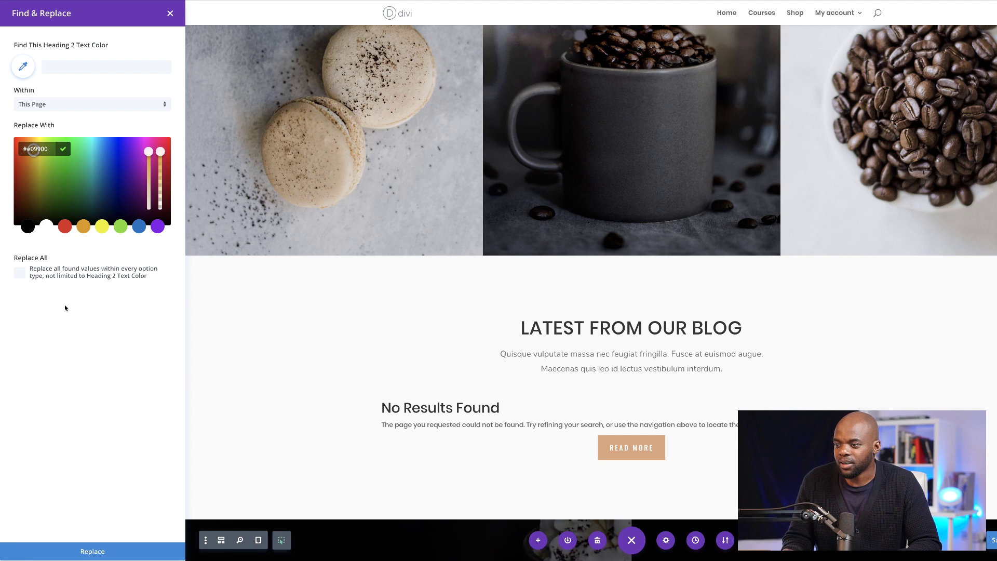
left_click(94, 552)
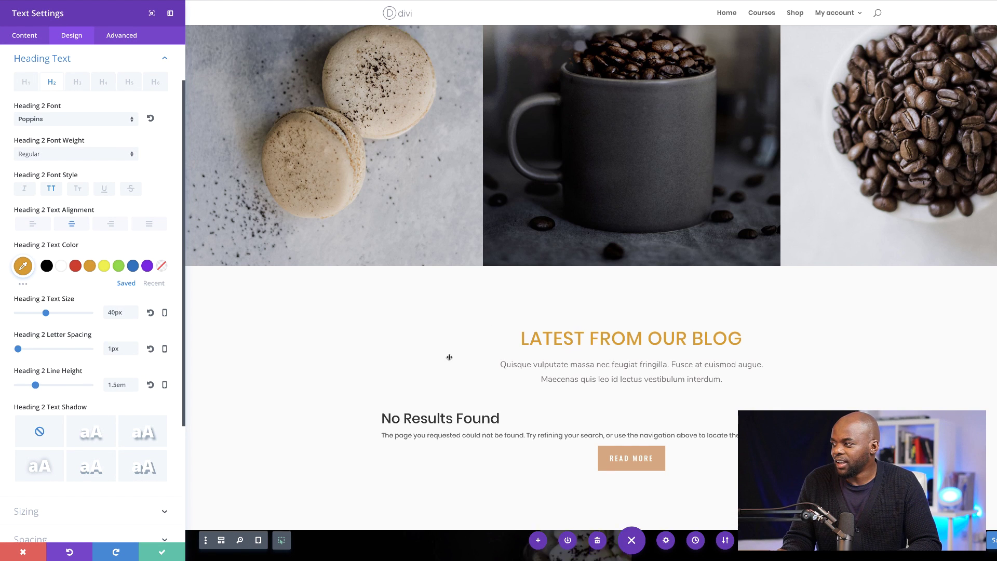
scroll(450, 357, "up", 9)
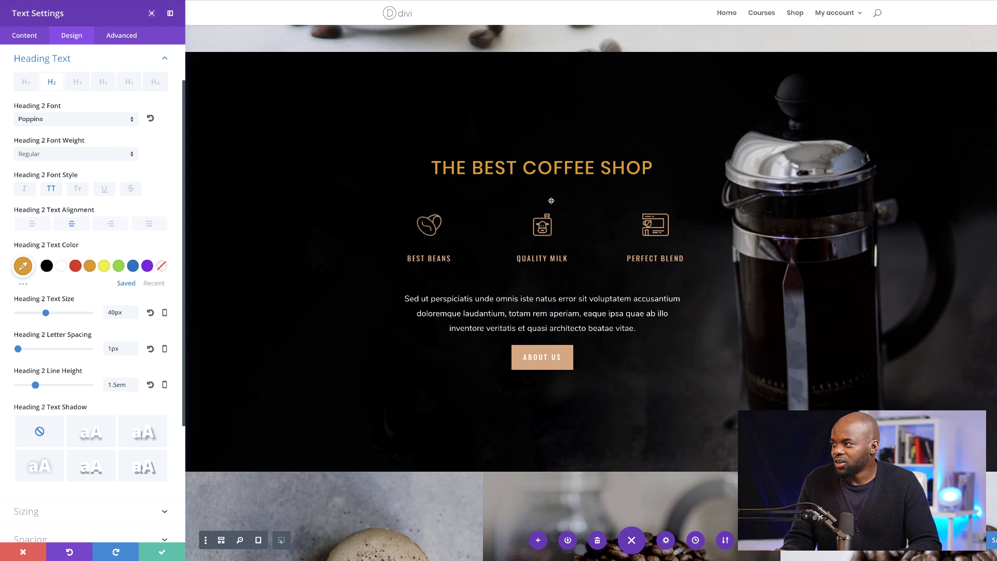
scroll(462, 292, "up", 13)
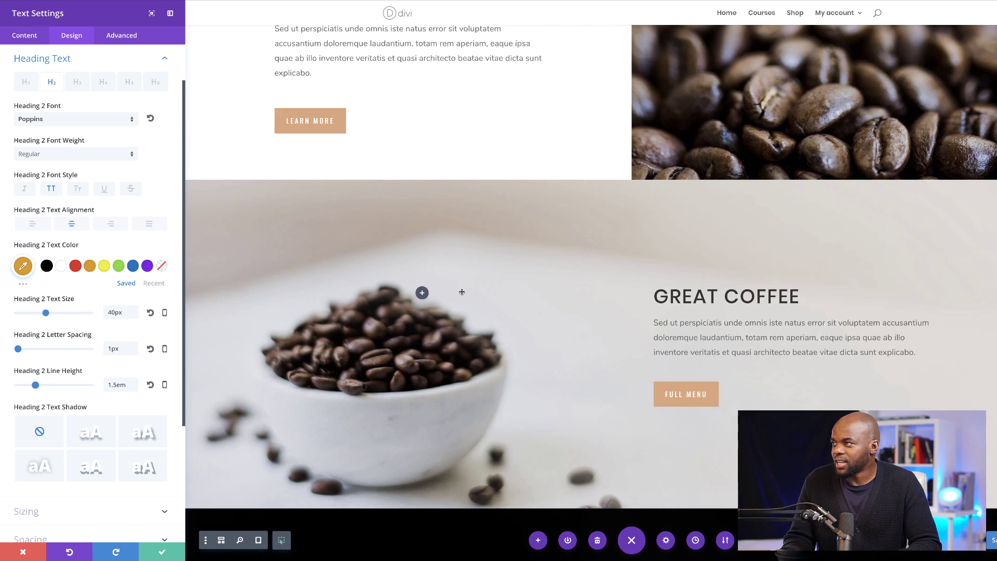
scroll(462, 292, "up", 20)
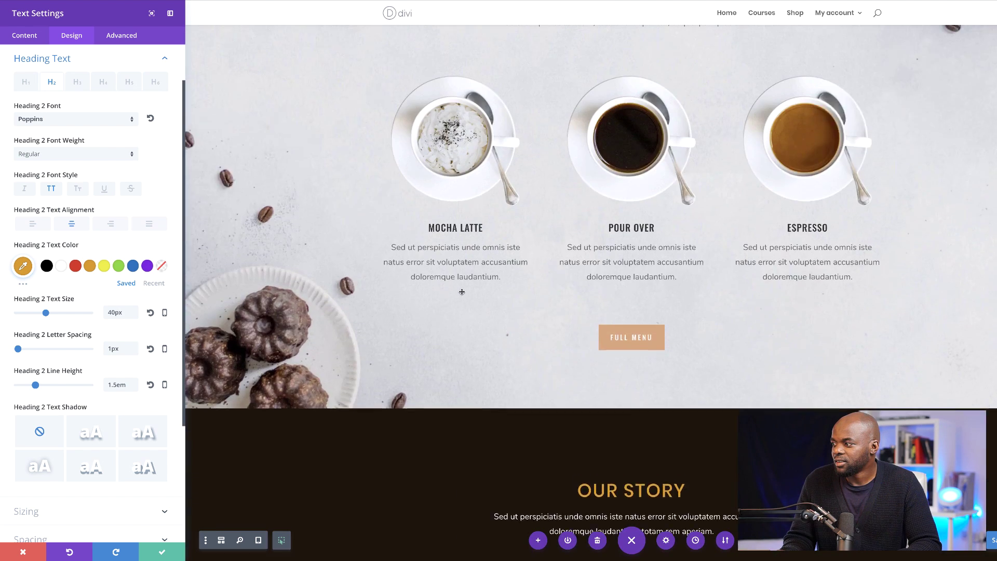
scroll(461, 292, "down", 2)
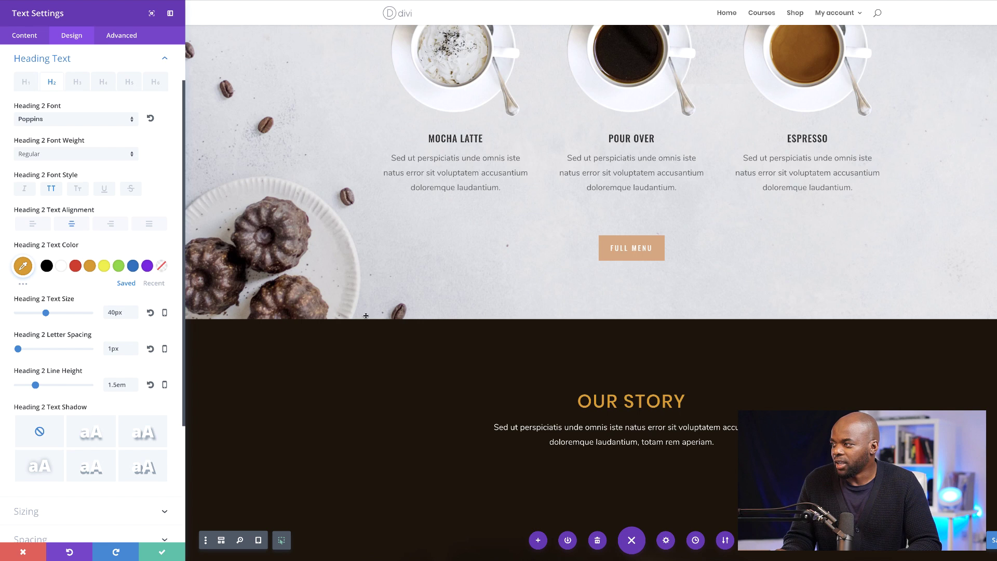
scroll(365, 316, "up", 9)
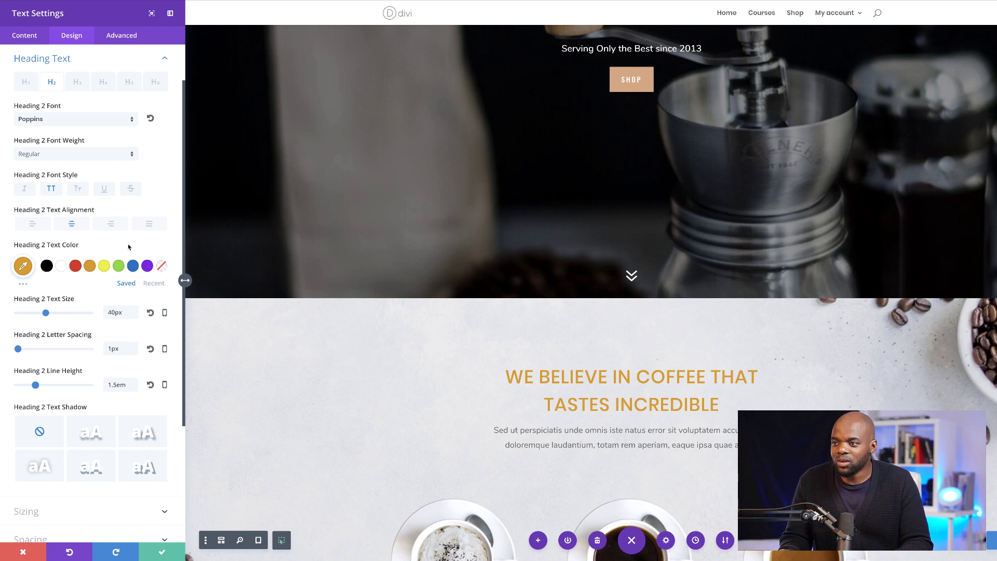
scroll(128, 247, "down", 1)
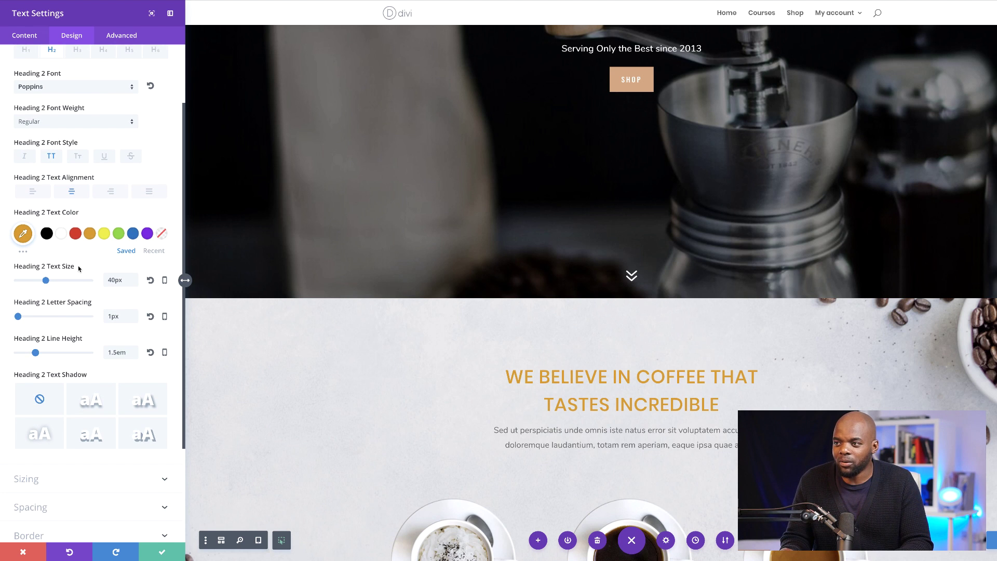
Find and replace the 40px Heading 2 text size with 16px across the page and review it.
right_click(86, 271)
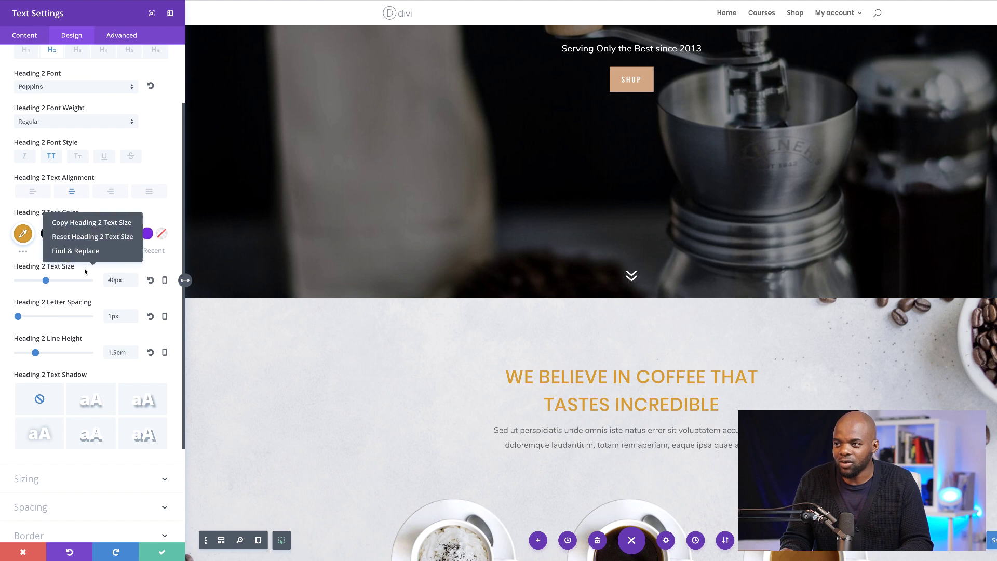
left_click(85, 250)
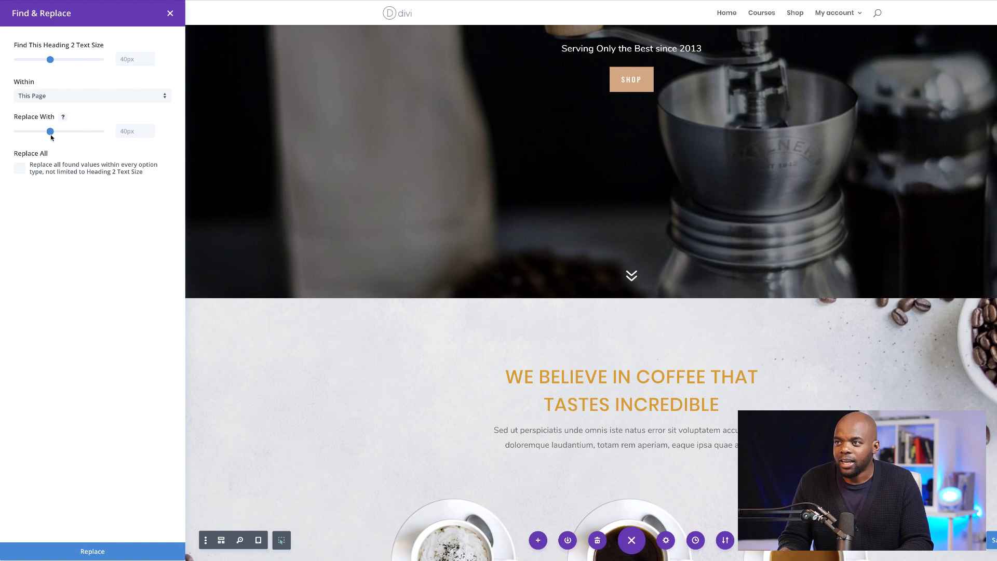
left_click_drag(51, 134, 26, 133)
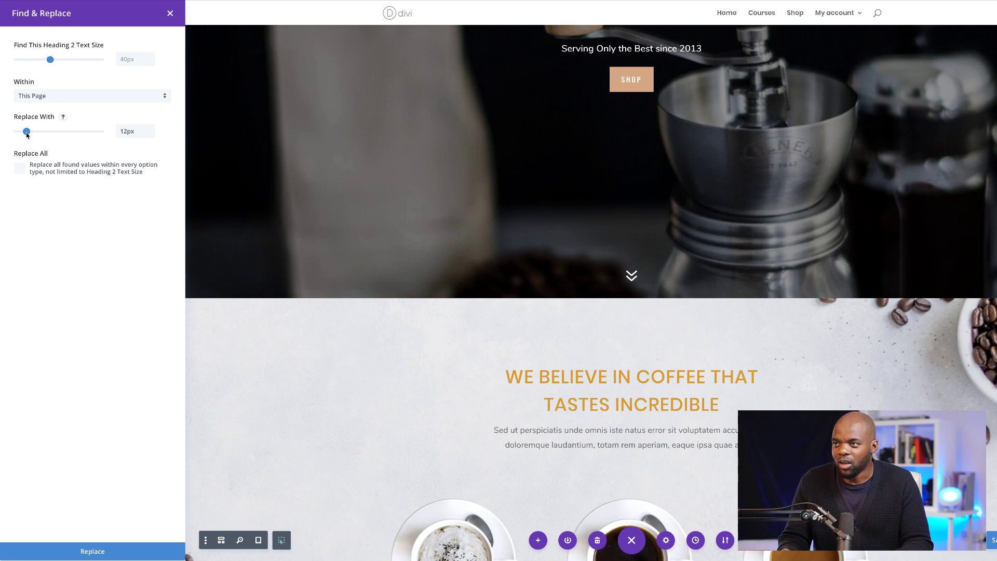
left_click_drag(26, 134, 31, 133)
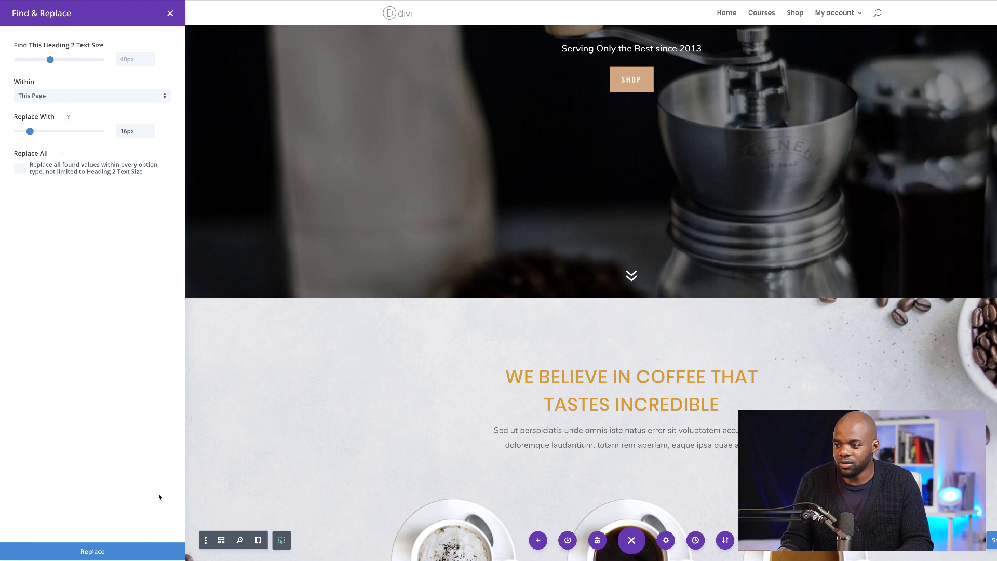
left_click(98, 551)
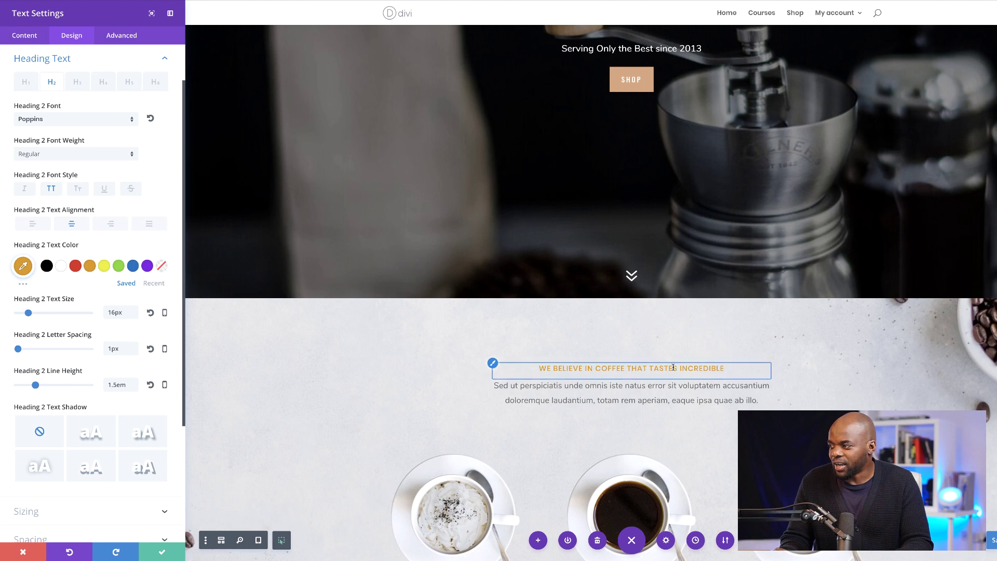
scroll(359, 367, "up", 4)
scroll(348, 374, "down", 12)
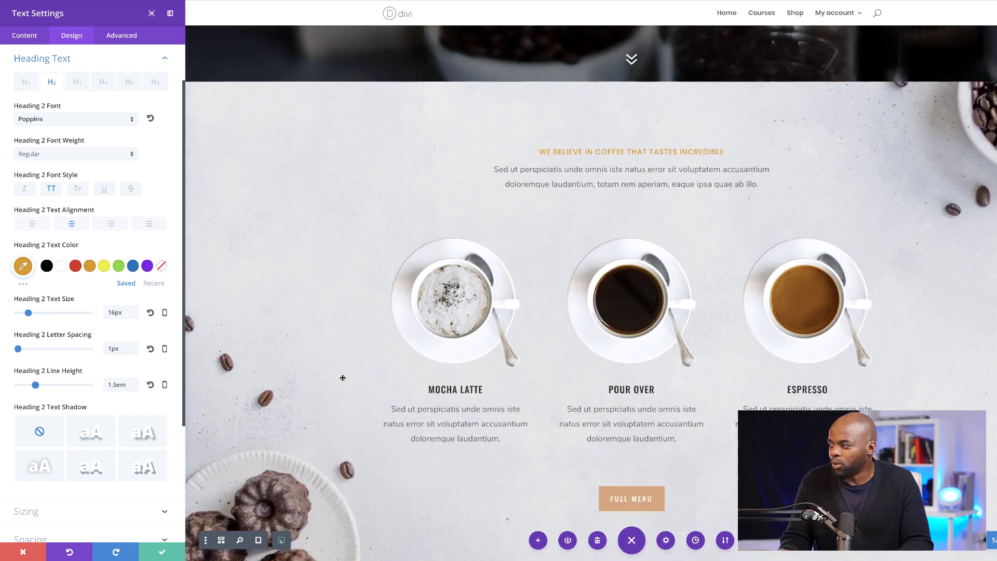
scroll(343, 377, "down", 10)
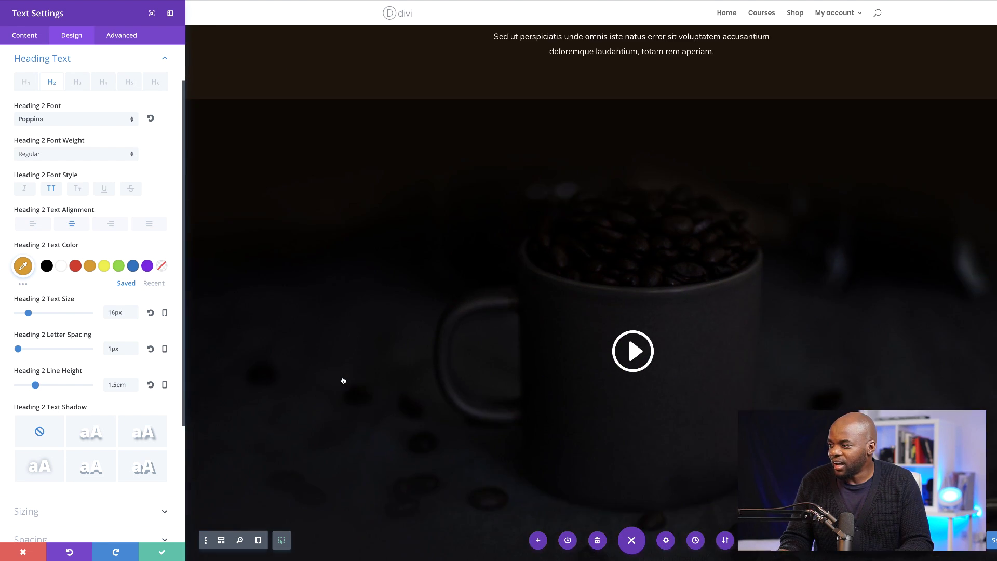
scroll(343, 377, "down", 10)
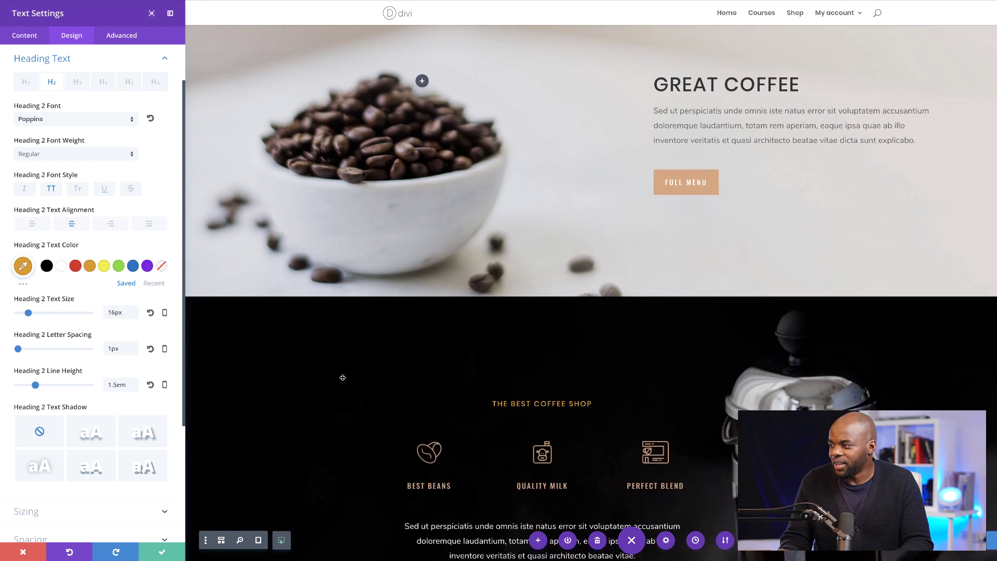
scroll(343, 377, "down", 10)
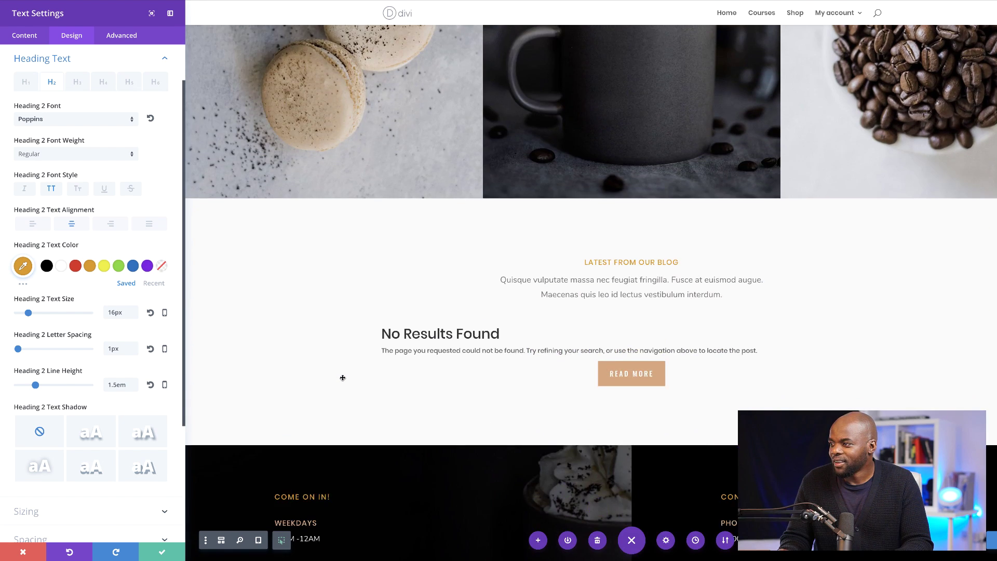
scroll(342, 378, "down", 3)
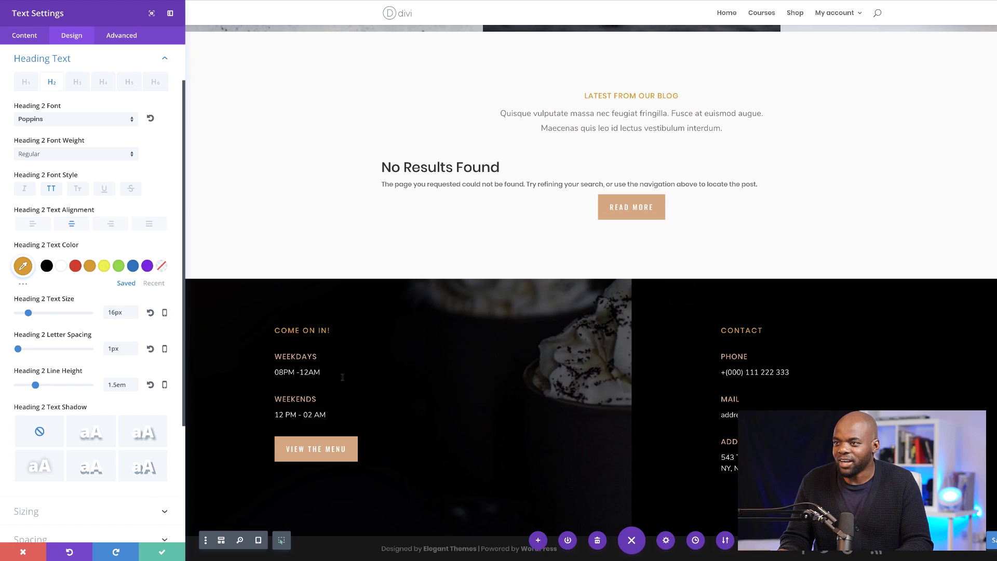
scroll(342, 377, "up", 5)
scroll(343, 377, "up", 20)
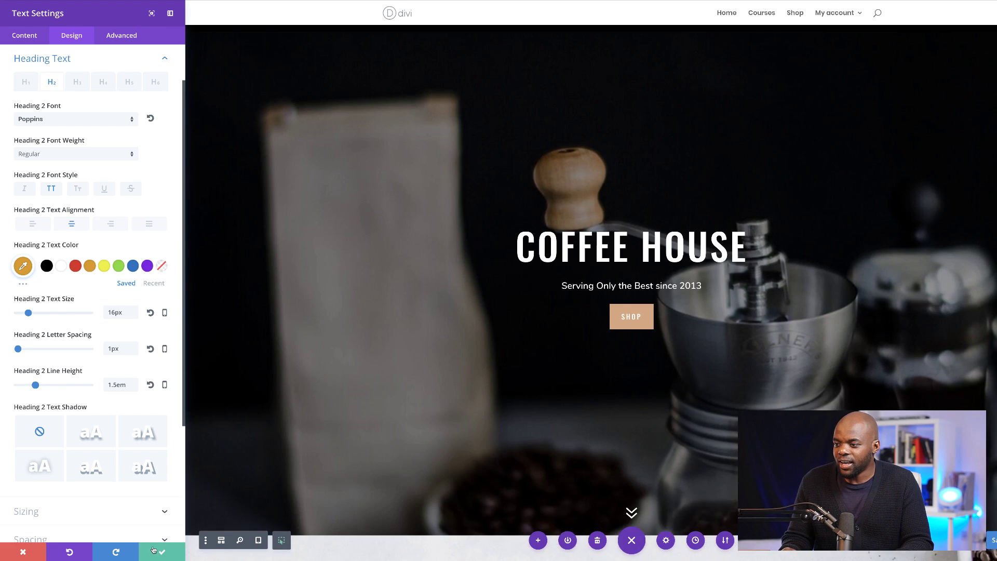
Save the heading's text settings and open the Mocha Latte blurb's Title Text design options.
left_click(162, 552)
scroll(520, 379, "down", 4)
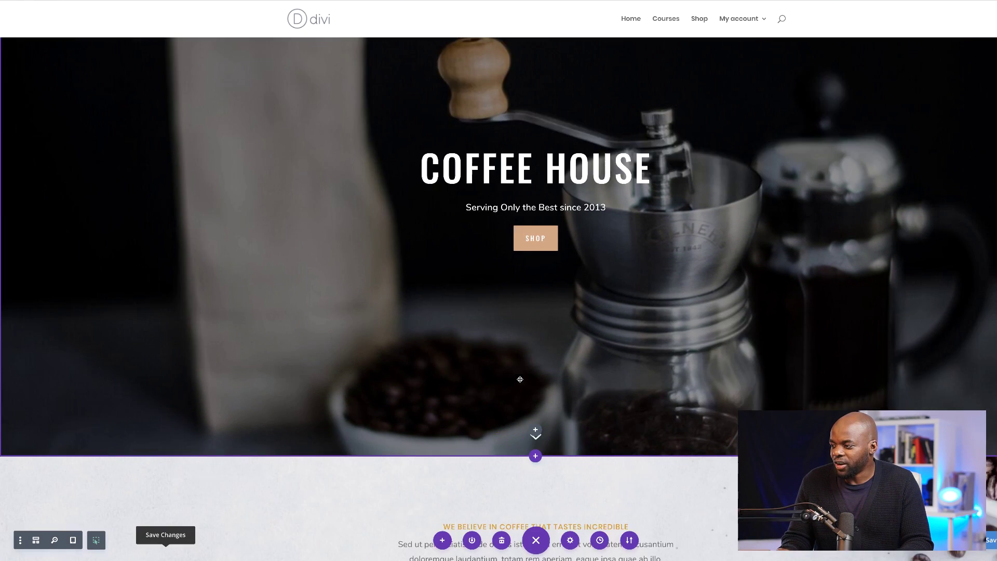
scroll(520, 378, "down", 8)
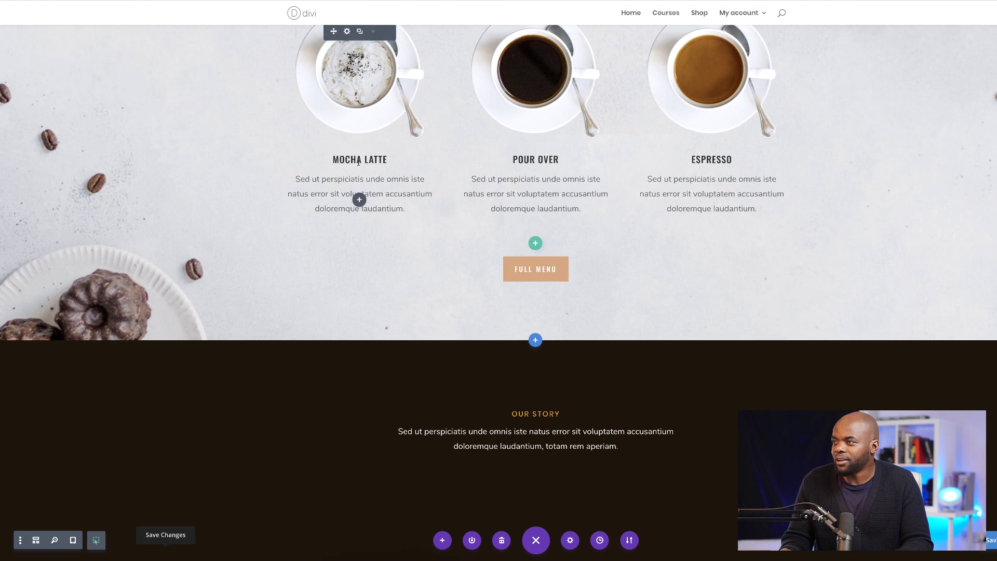
scroll(364, 192, "up", 3)
left_click(348, 167)
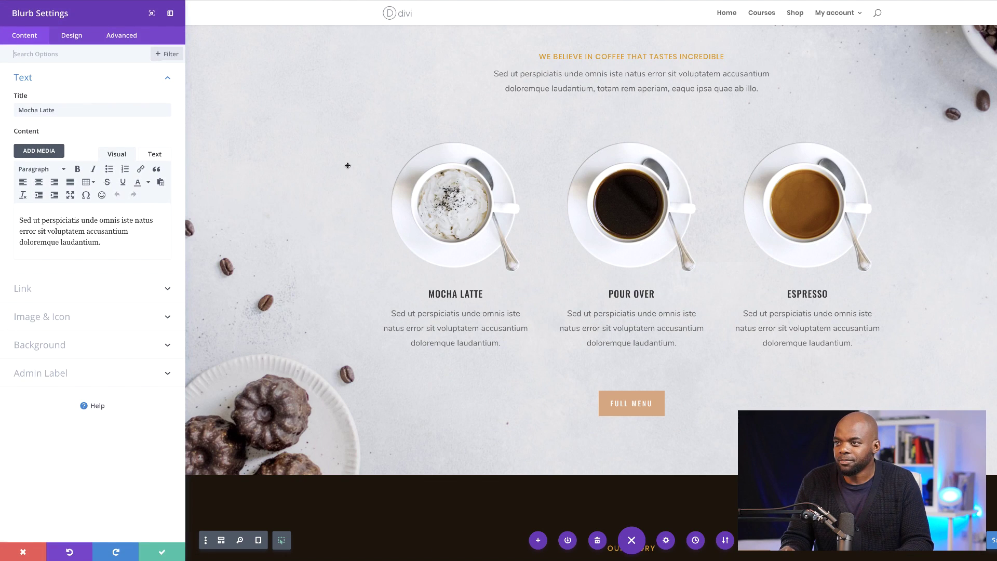
left_click(79, 37)
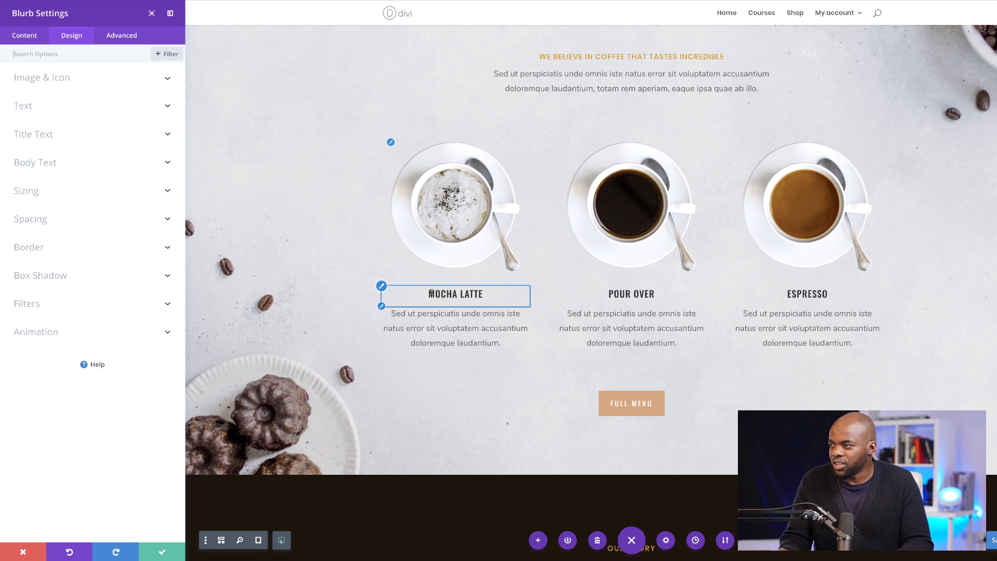
left_click(381, 287)
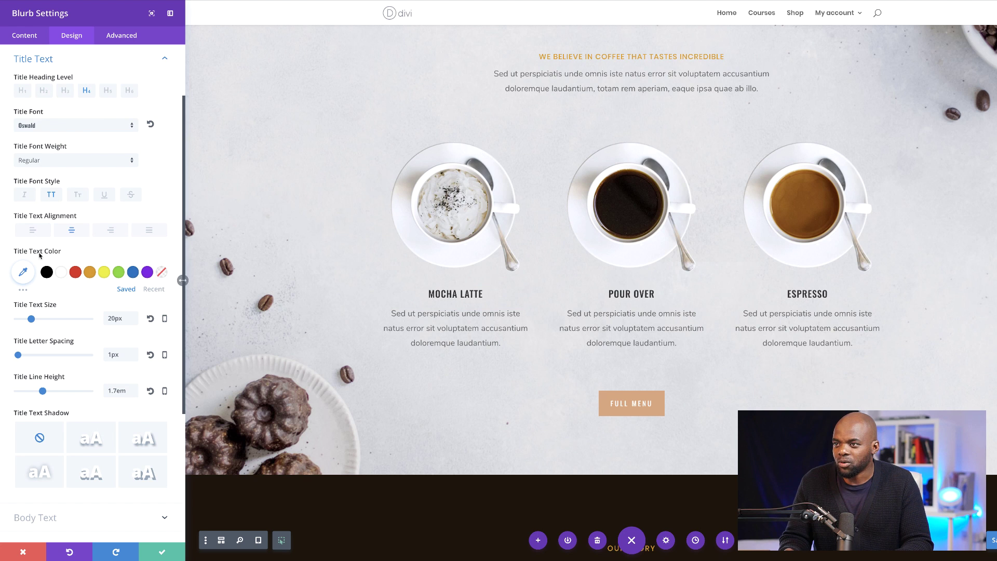
Find and replace the blurb title text colour with orange #e09900 across the page.
right_click(77, 254)
left_click(76, 236)
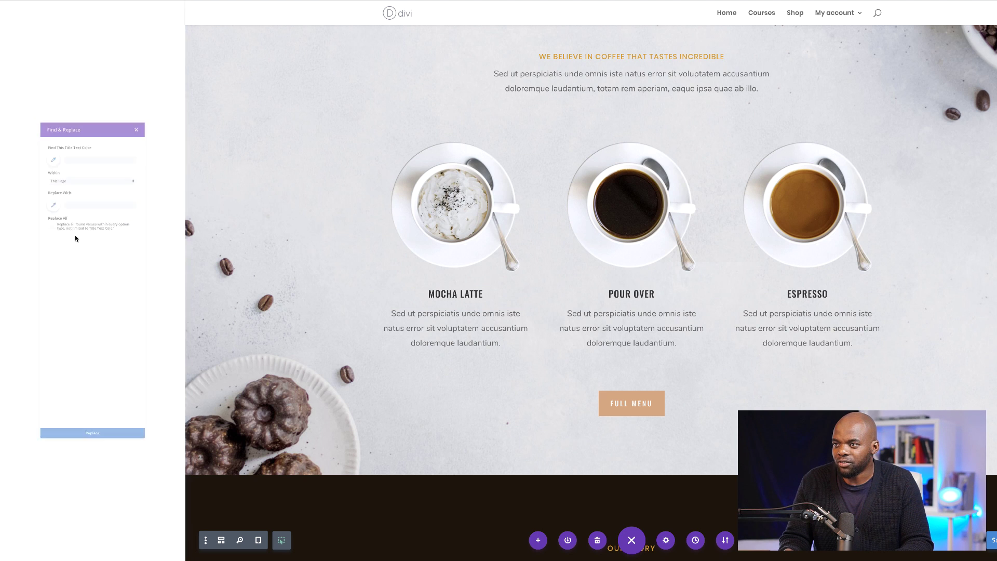
left_click(24, 148)
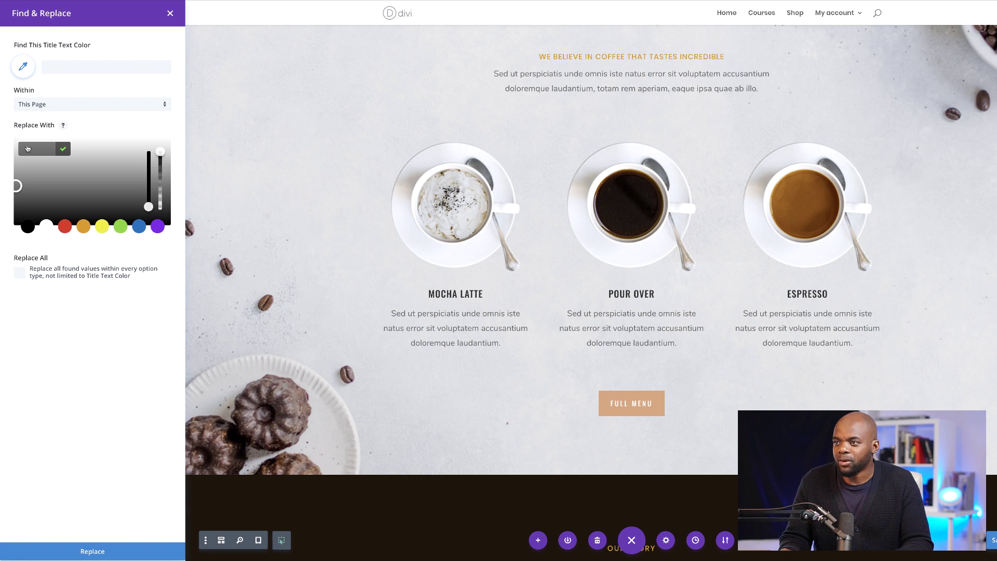
left_click(103, 227)
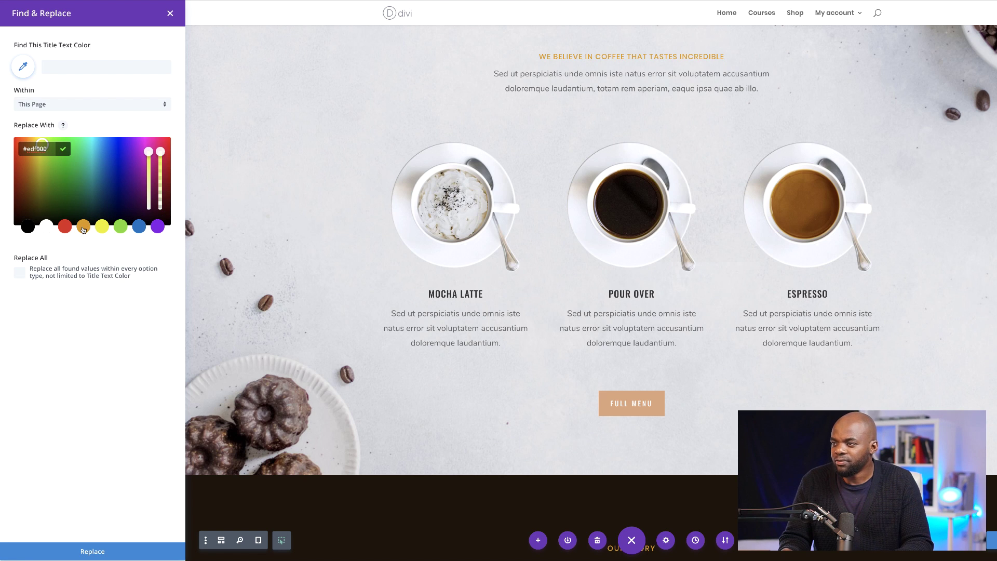
left_click(83, 229)
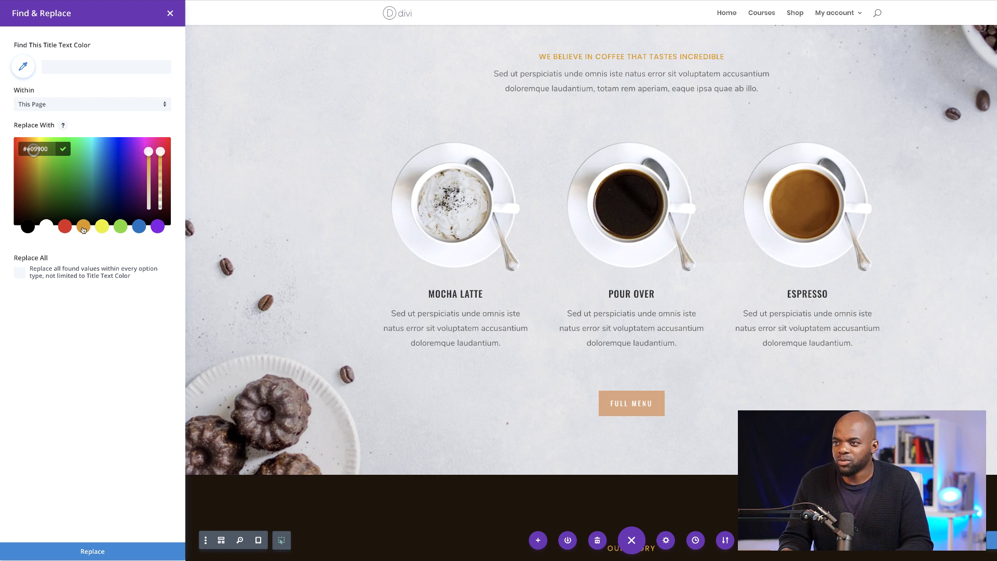
left_click(98, 555)
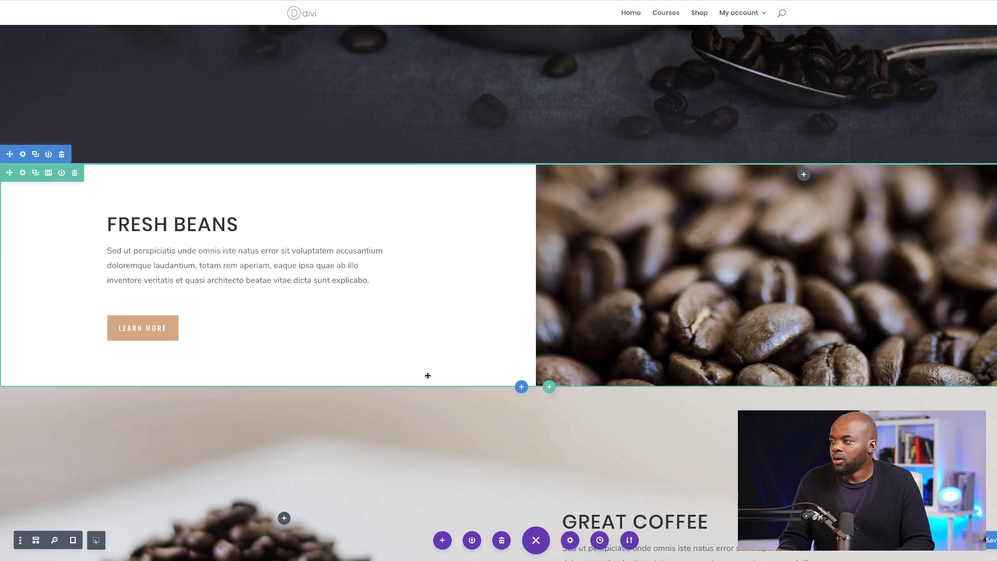
In the Our Story section settings, replace background colour #1d140b with olive #474604.
scroll(428, 378, "up", 5)
scroll(428, 377, "up", 8)
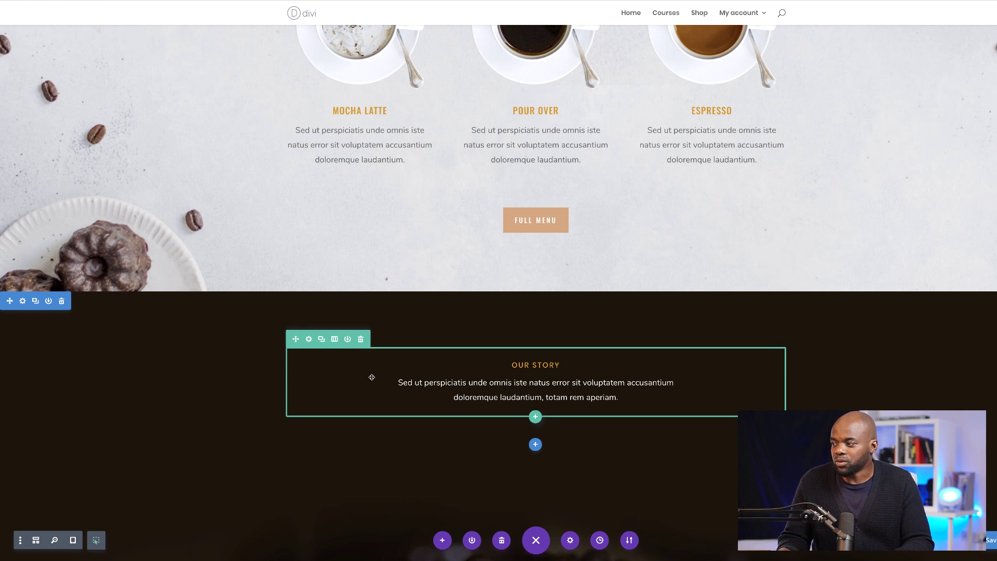
left_click(23, 302)
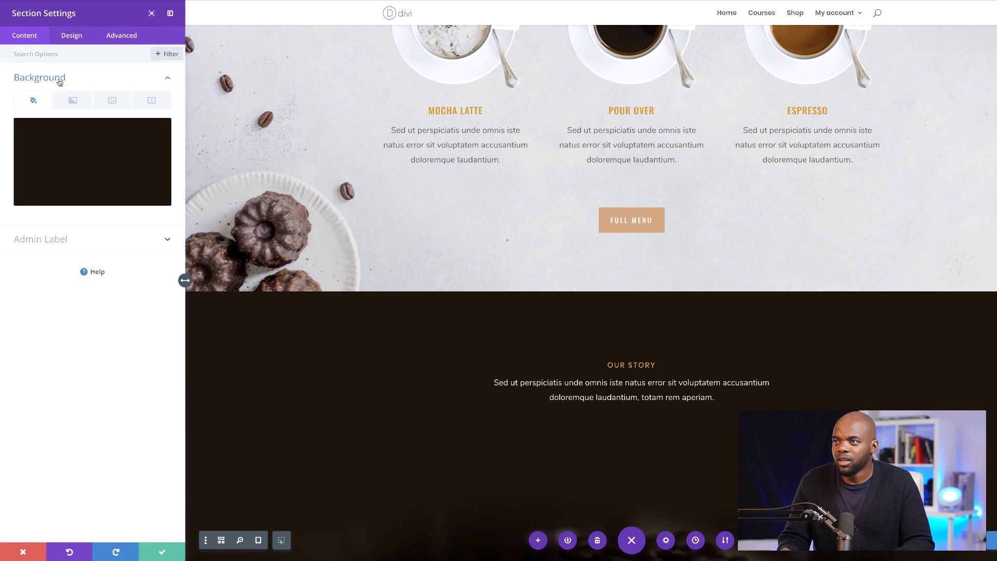
right_click(96, 150)
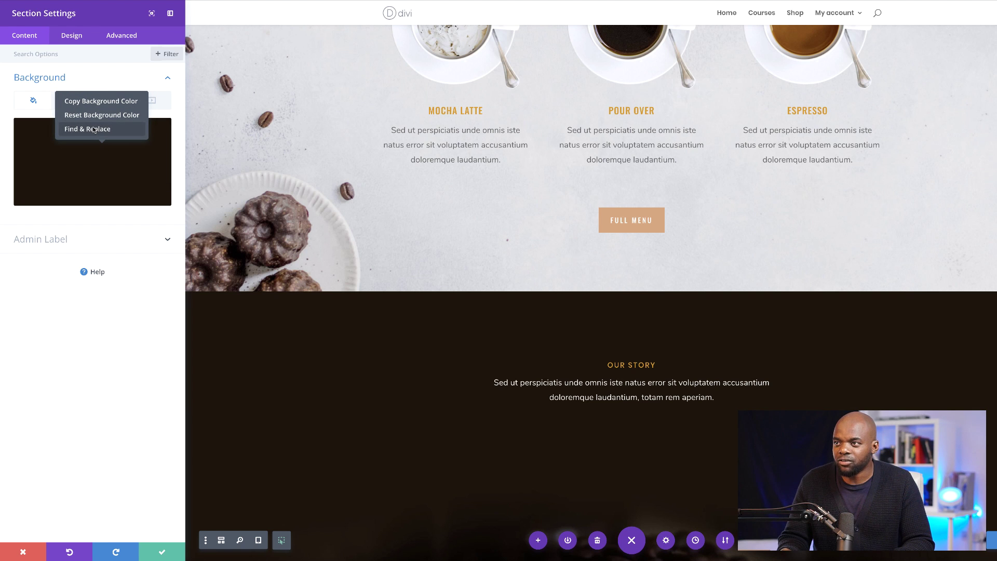
left_click(94, 129)
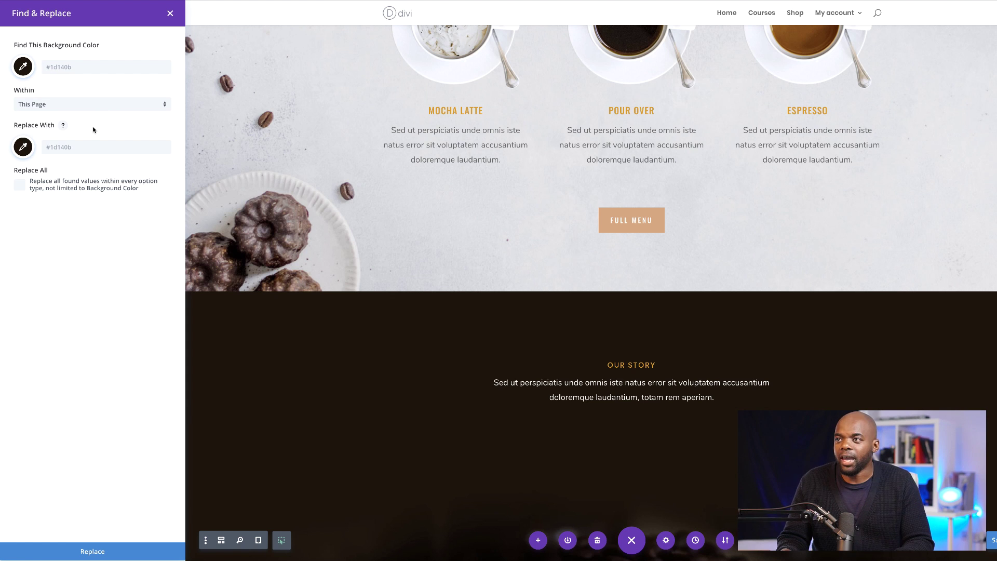
left_click(22, 148)
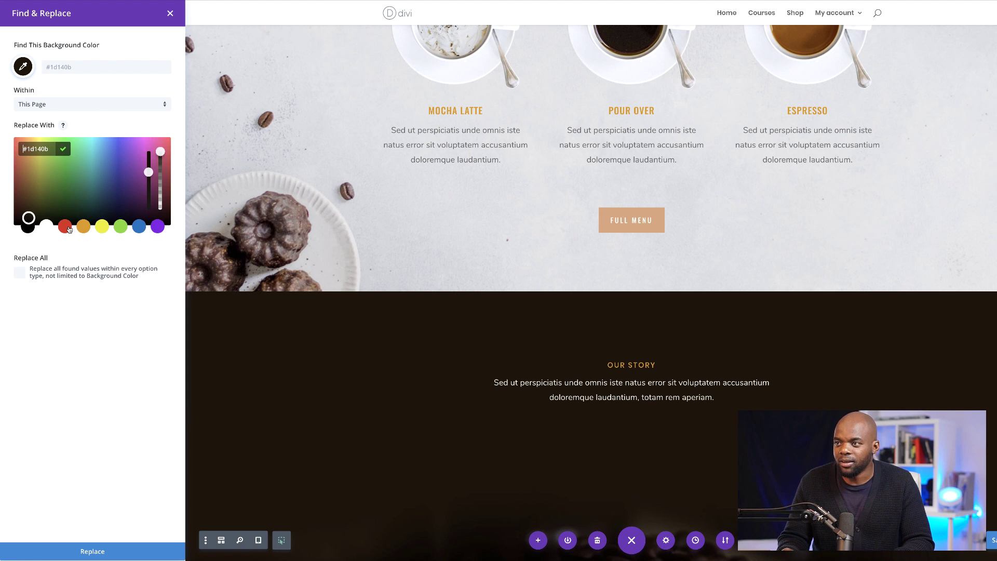
mouse_move(44, 189)
left_mouse_down()
mouse_move(36, 183)
mouse_move(20, 203)
mouse_move(41, 201)
left_mouse_up()
left_click(66, 317)
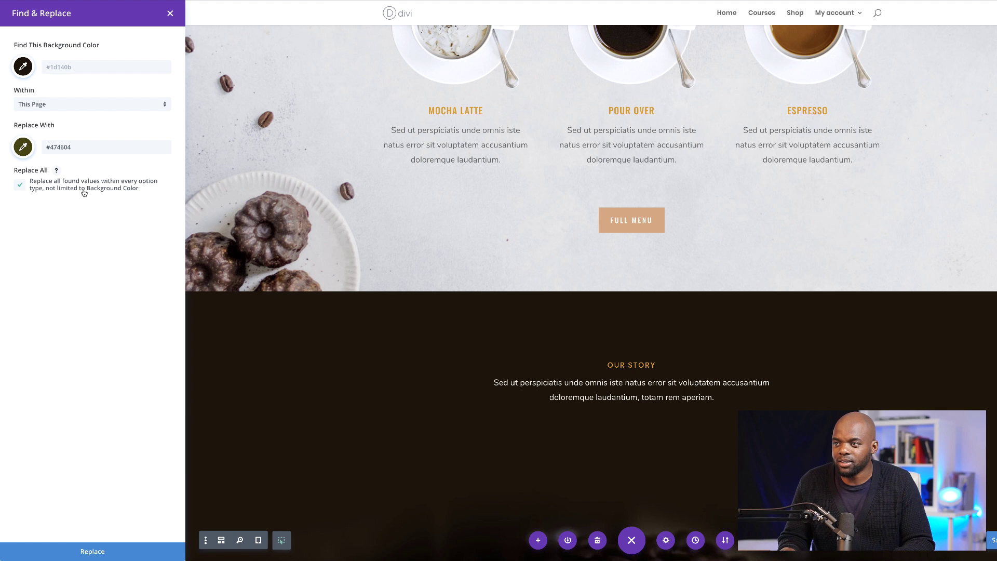
left_click(93, 551)
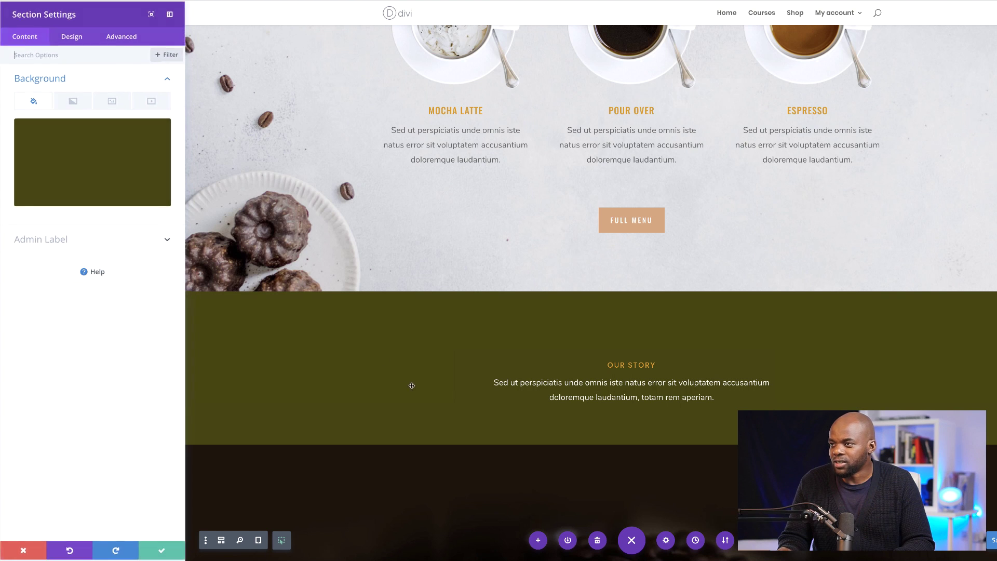
Check the olive background on the page and save the Our Story section settings.
scroll(399, 414, "down", 15)
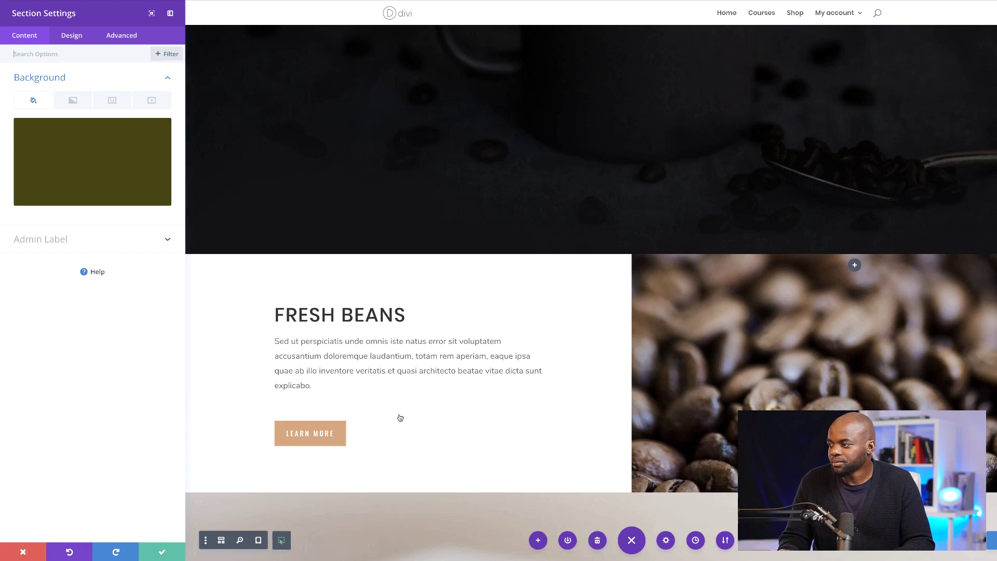
scroll(400, 415, "down", 15)
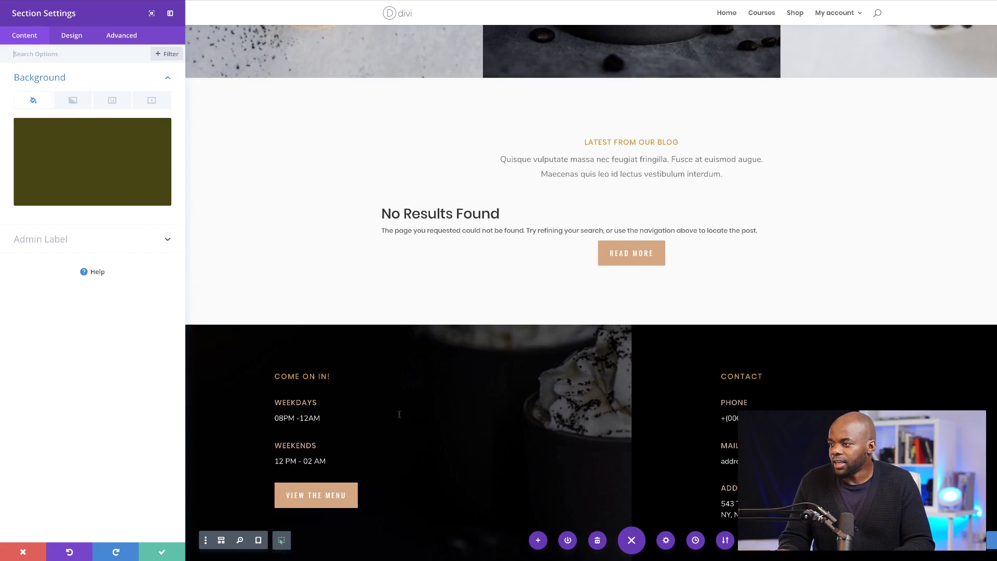
scroll(400, 414, "up", 20)
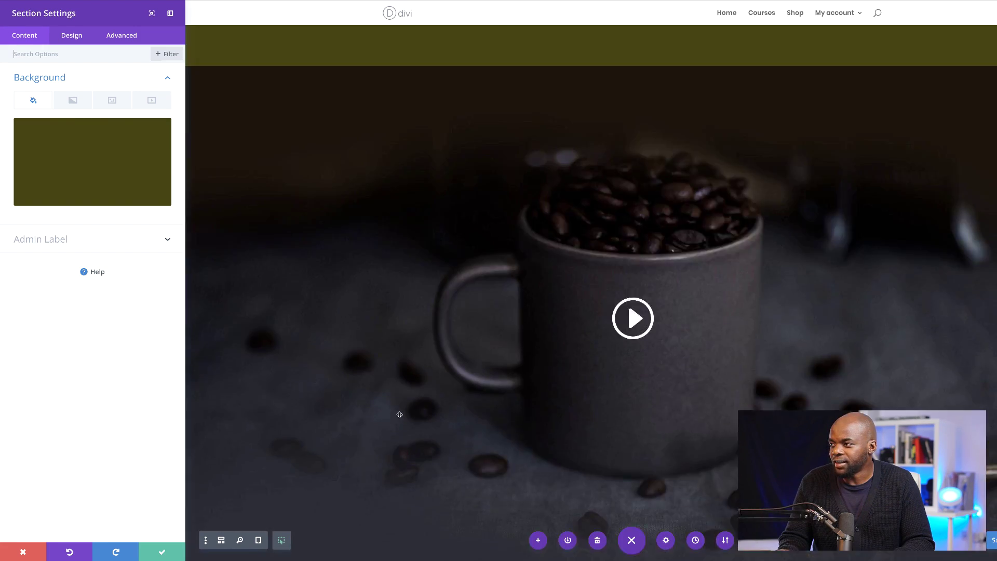
scroll(399, 417, "up", 12)
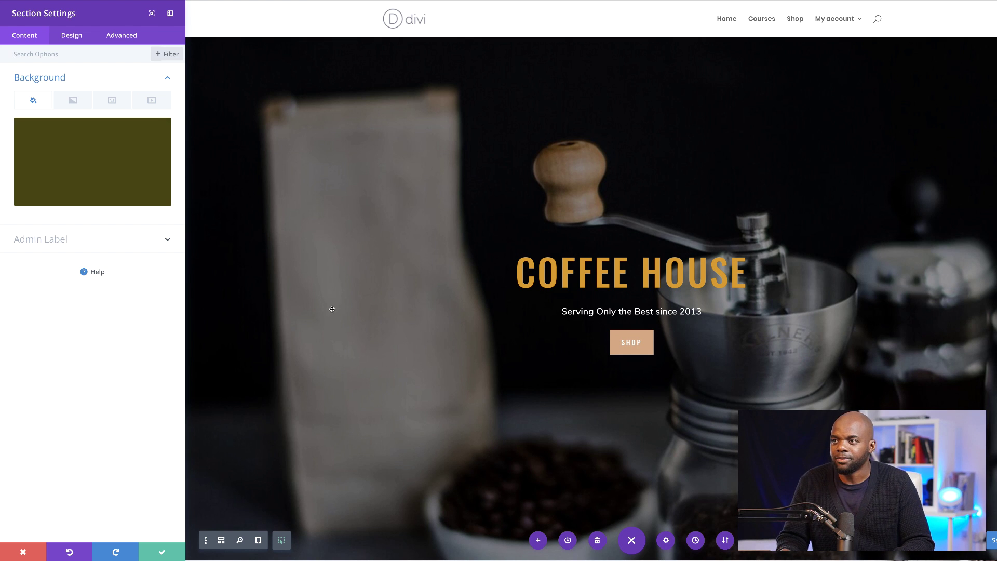
mouse_move(101, 159)
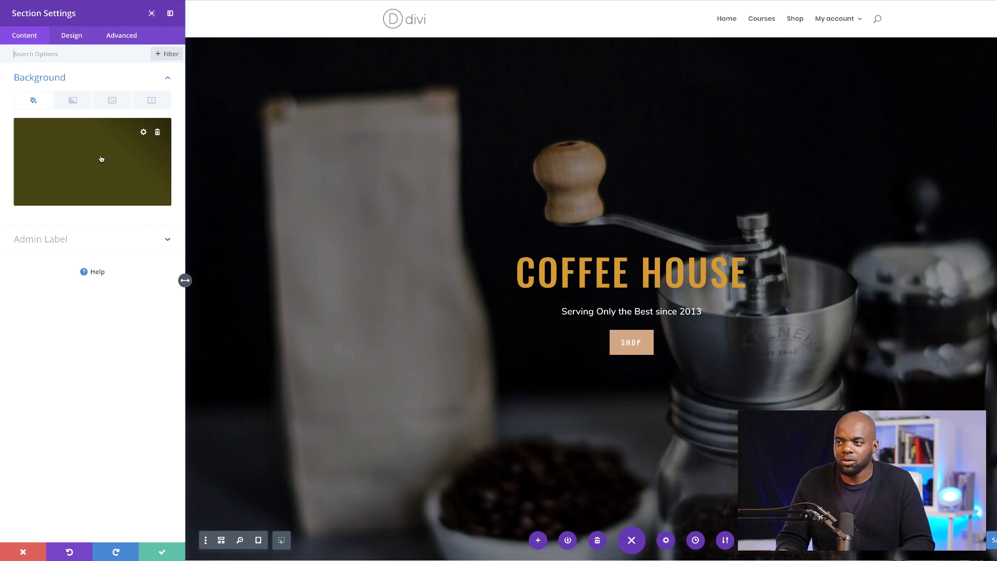
left_click(165, 552)
scroll(476, 445, "down", 10)
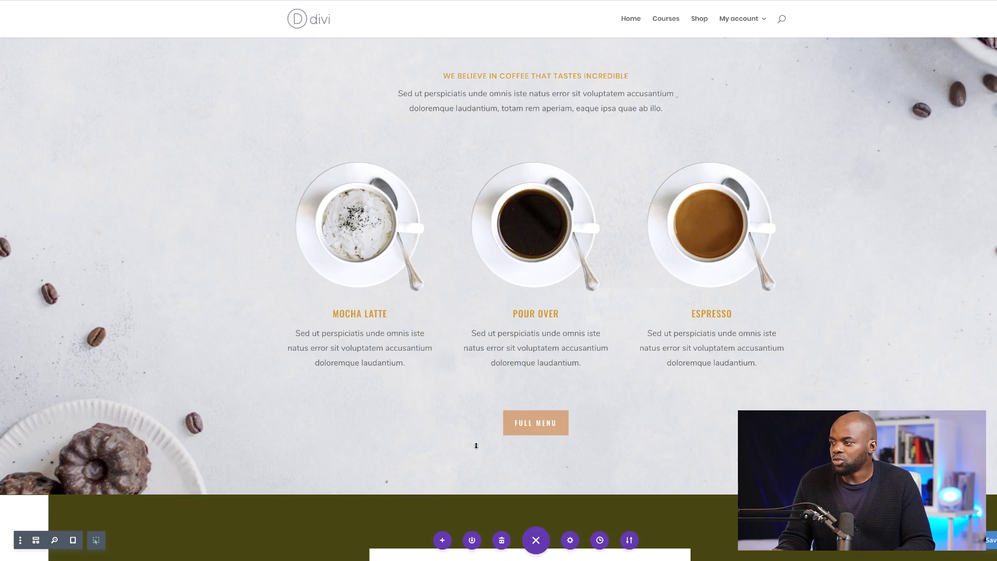
scroll(476, 446, "down", 4)
scroll(476, 446, "up", 6)
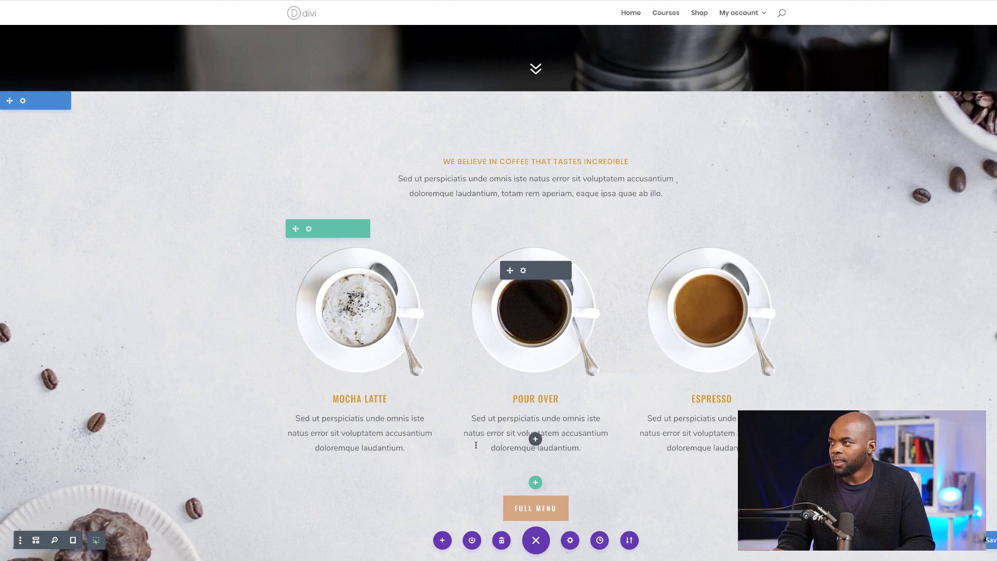
Start a Find & Replace on the intro text module's Nunito Text Font and open its Within scope choices.
left_click(523, 176)
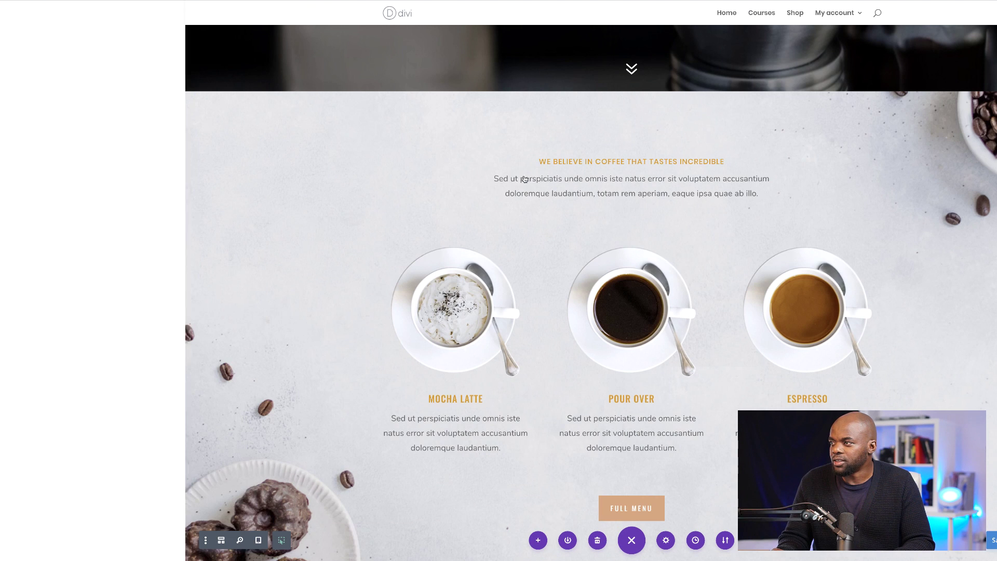
left_click(78, 35)
left_click(80, 37)
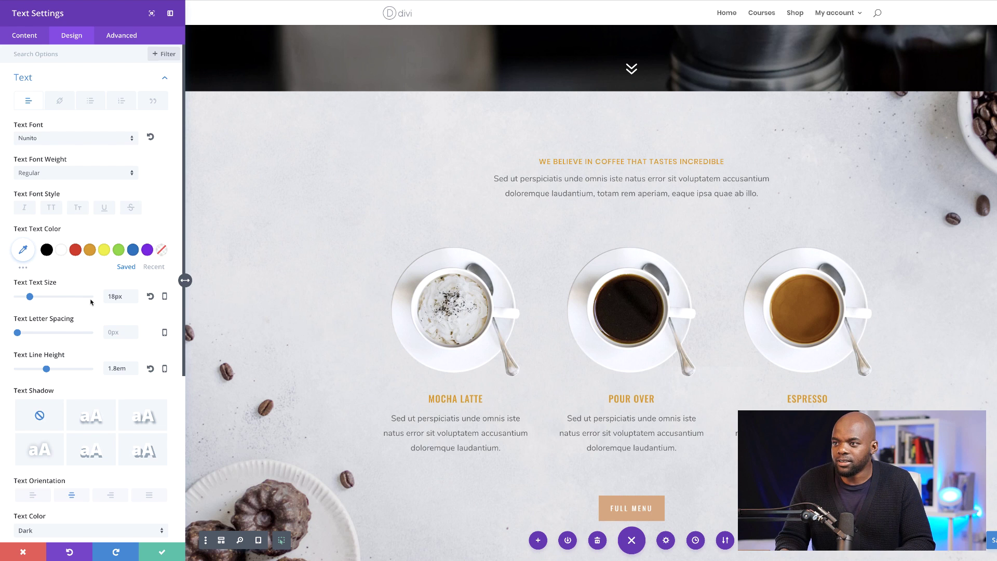
right_click(65, 123)
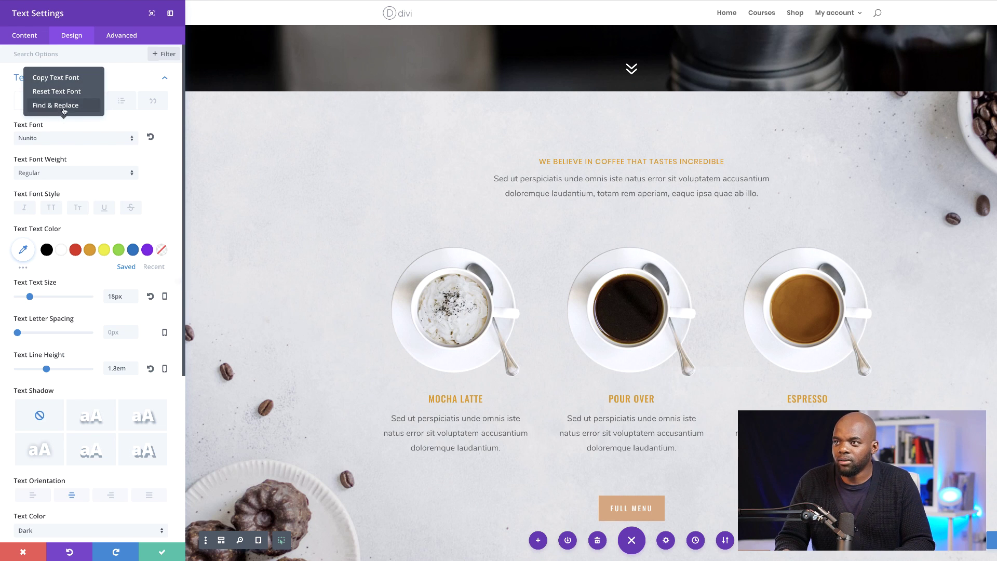
left_click(57, 106)
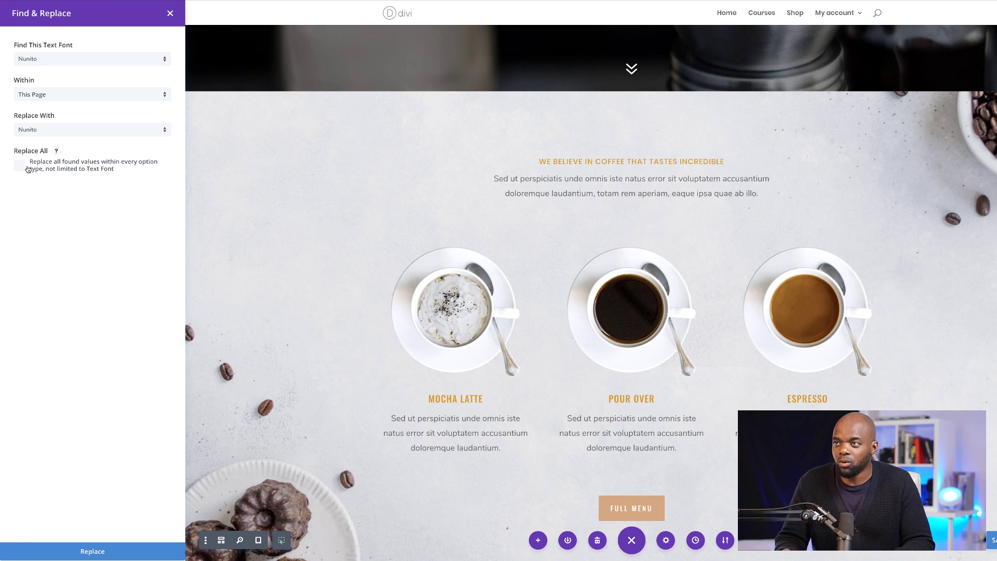
left_click(45, 95)
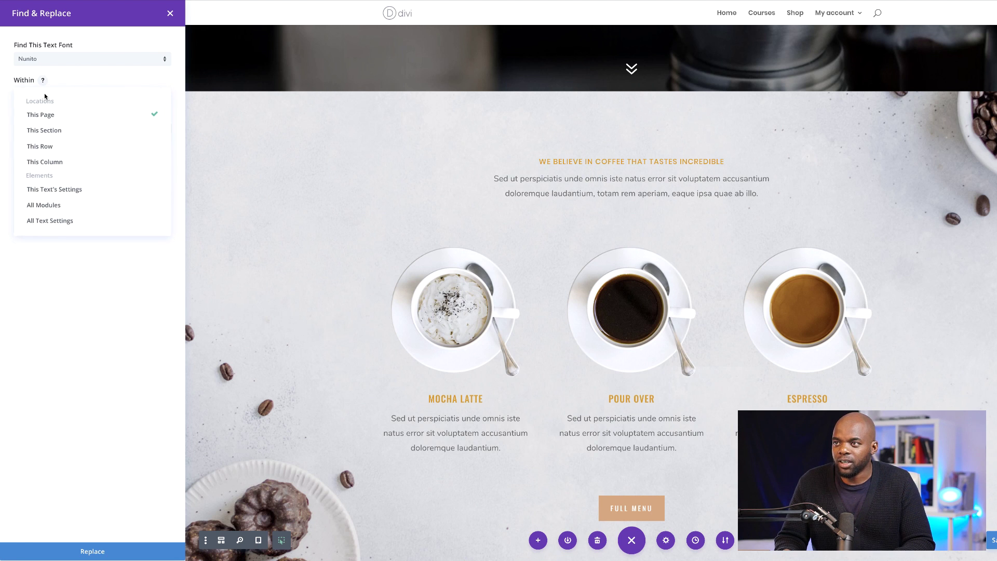
Scope the replacement to All Modules with Replace All ticked, and replace Nunito with Poppins.
left_click(71, 132)
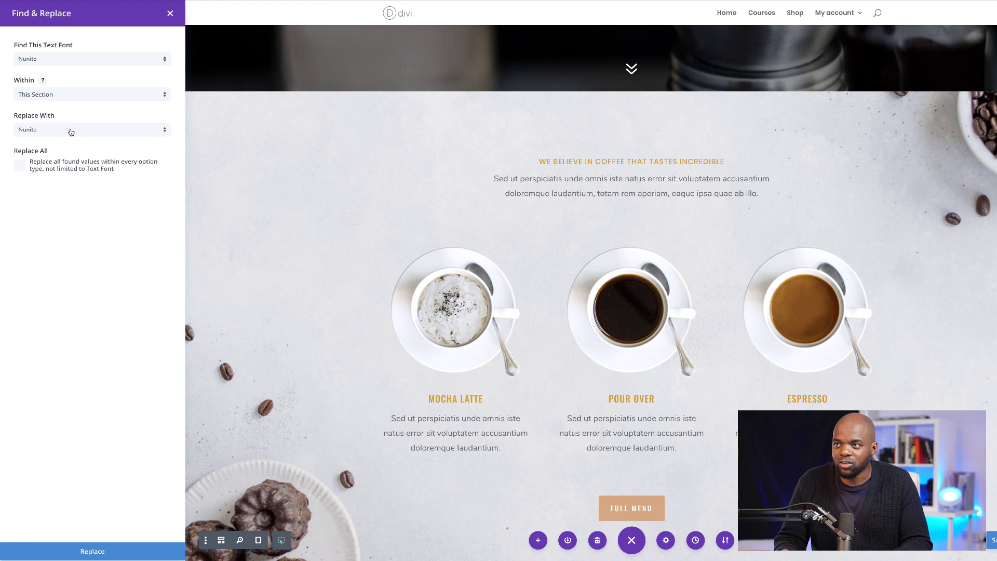
left_click(74, 96)
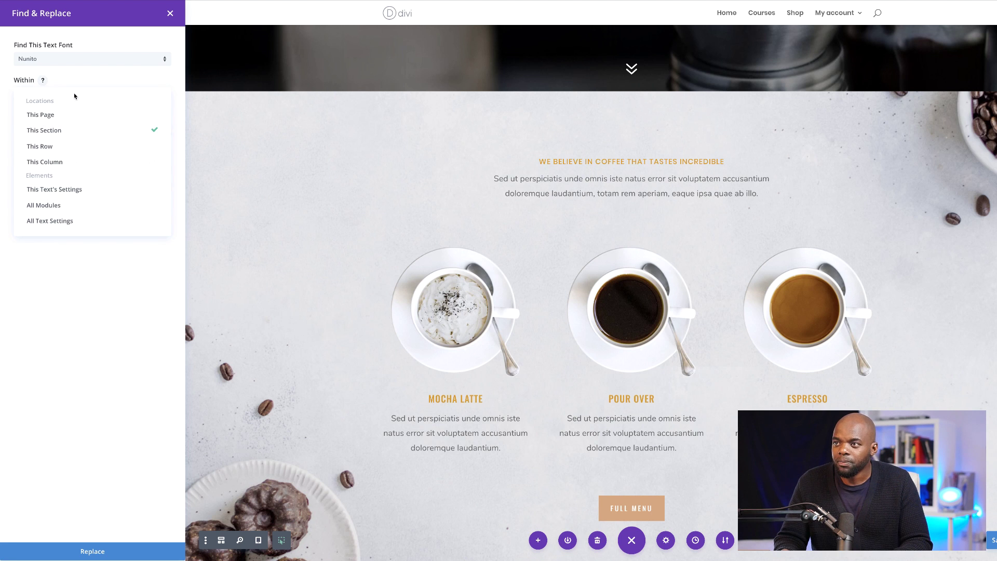
left_click(66, 207)
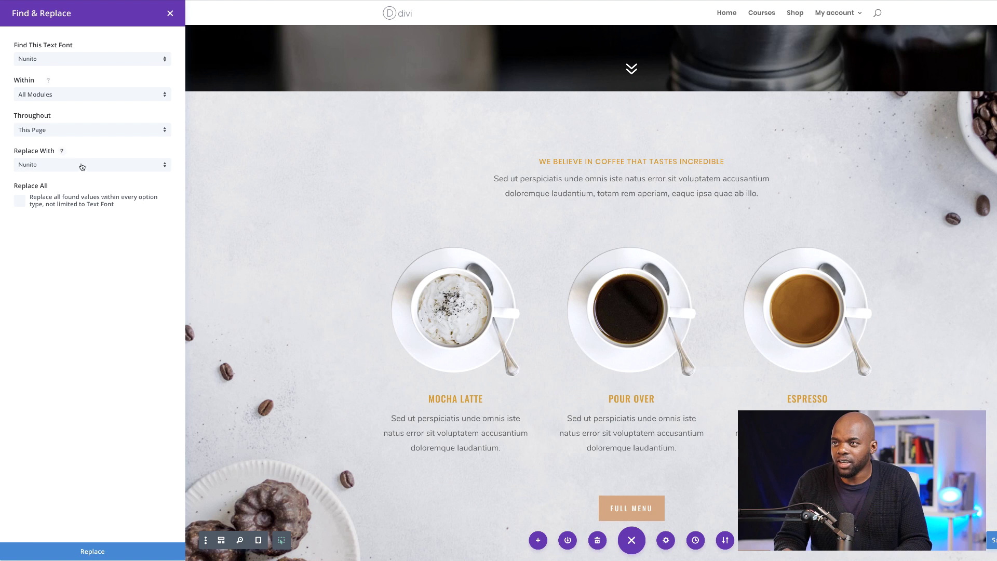
left_click(21, 202)
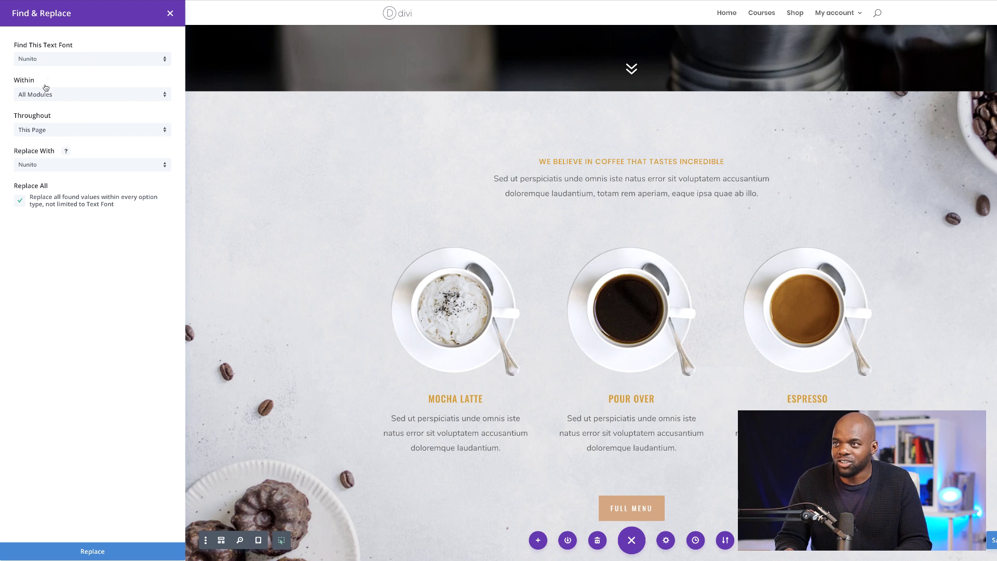
left_click(40, 168)
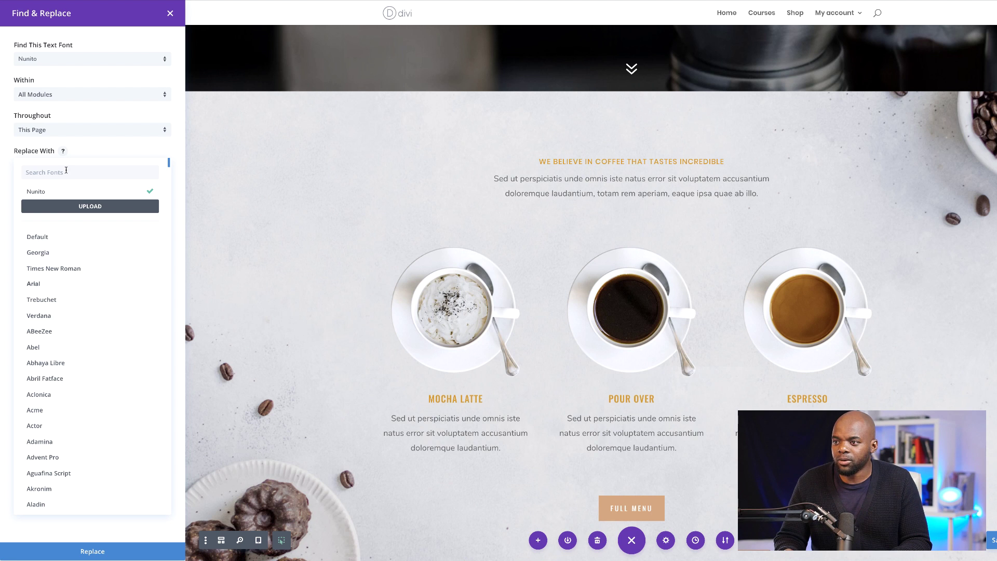
type("popp")
left_click(60, 192)
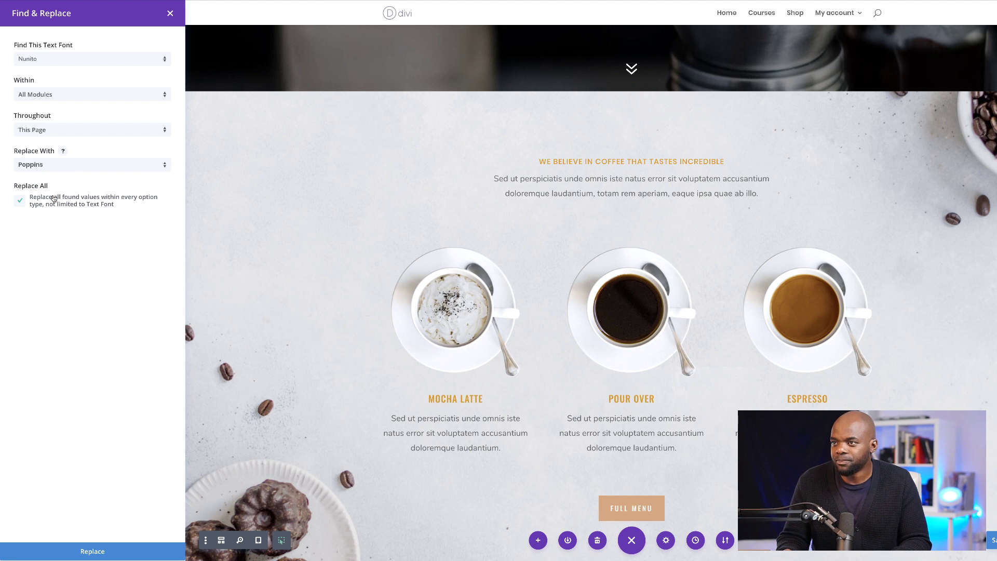
left_click(98, 552)
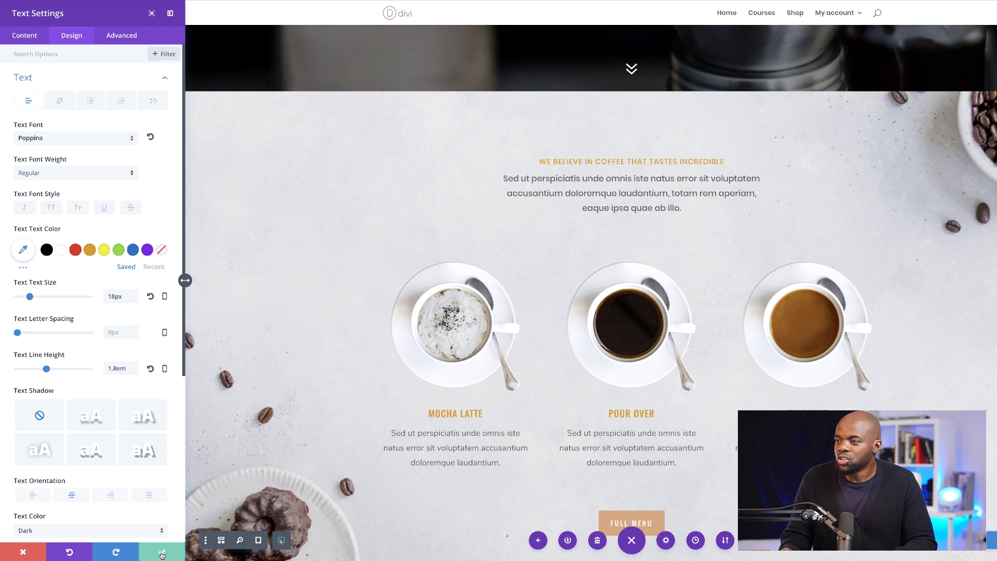
Save the intro text module's settings and scroll the page to review the Poppins body text.
left_click(162, 555)
scroll(247, 343, "up", 5)
scroll(247, 343, "up", 4)
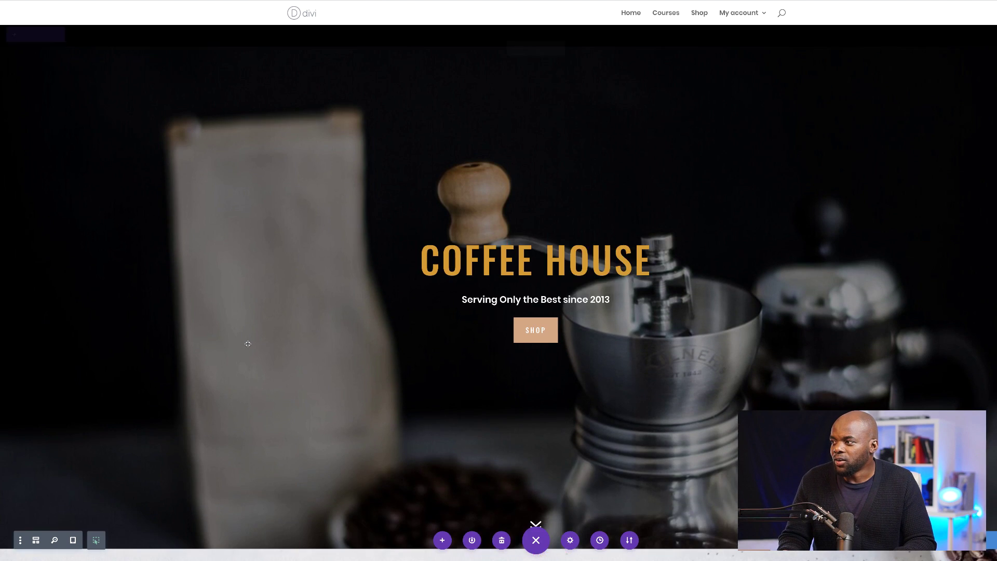
scroll(247, 343, "down", 15)
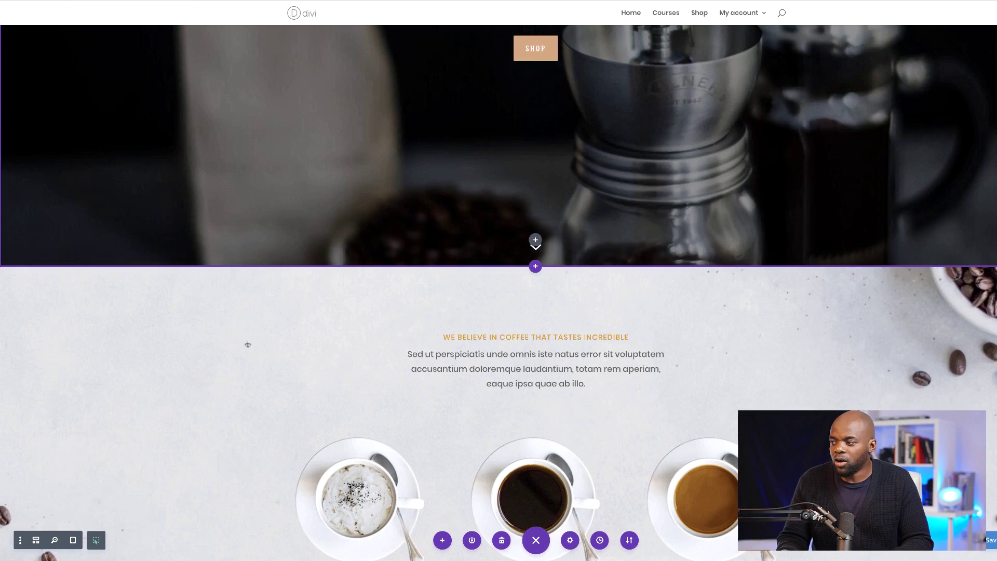
scroll(248, 346, "down", 10)
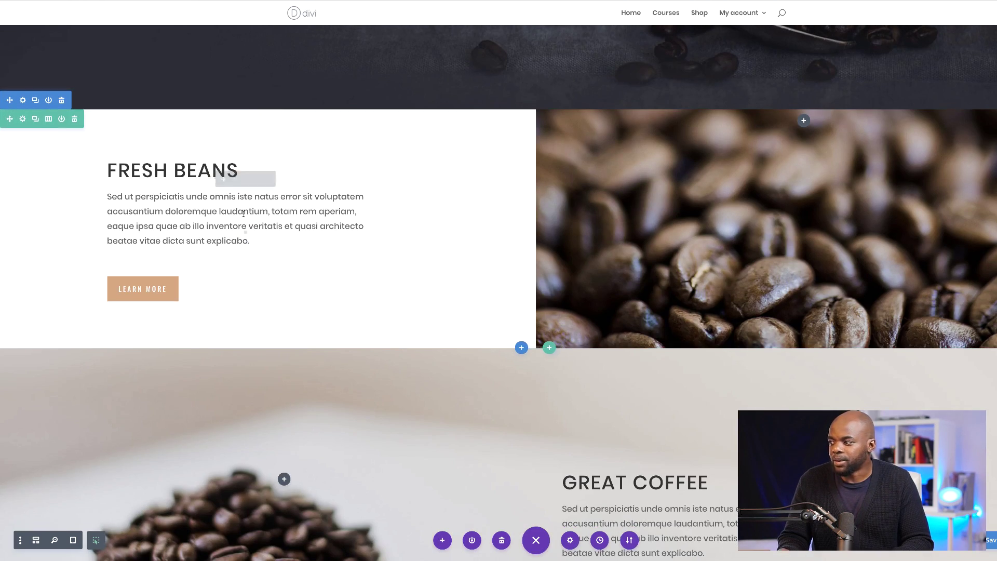
scroll(434, 439, "down", 10)
scroll(436, 443, "down", 10)
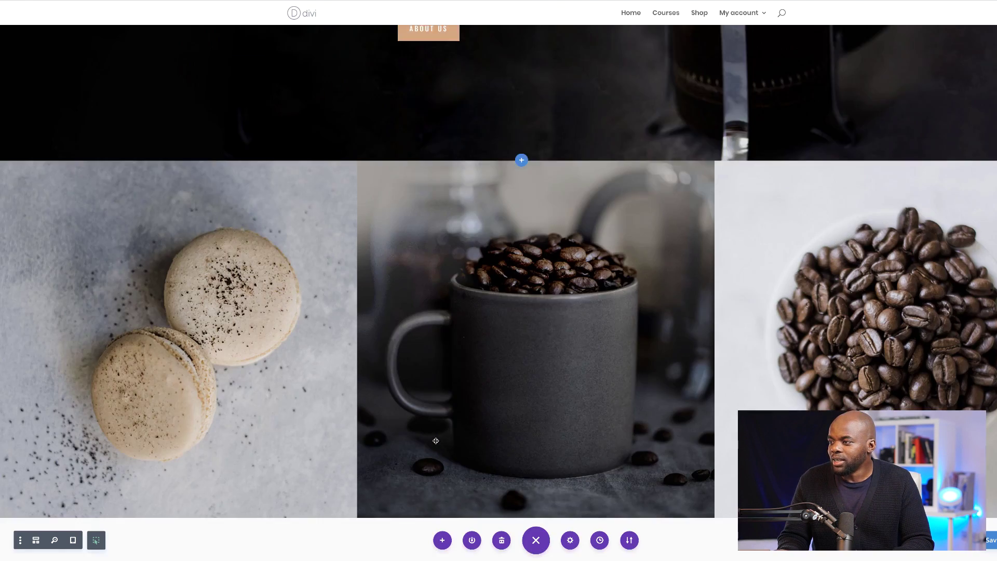